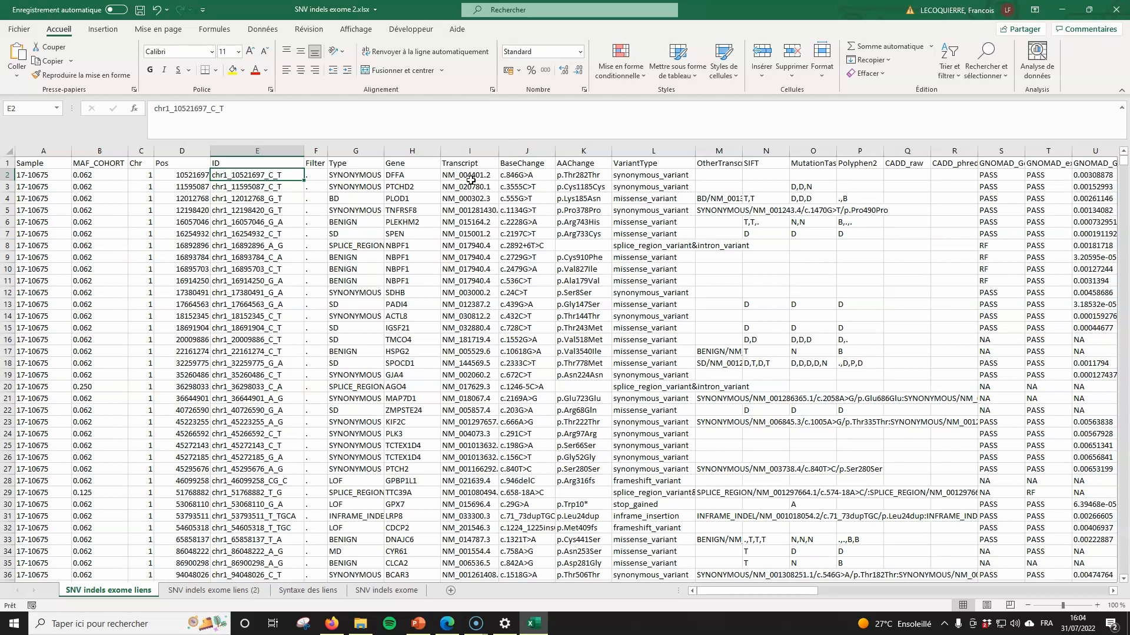
# - Copy the gene-search URL template from cell A3 of Syntaxe des liens and return to the data sheet
pyautogui.click(197, 593)
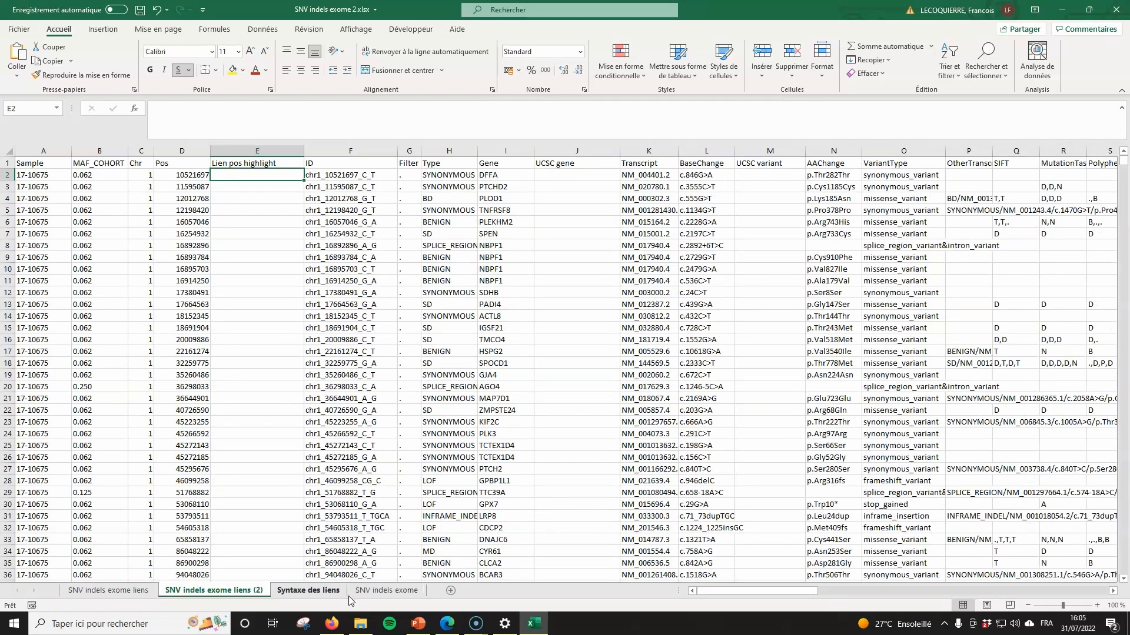
pyautogui.click(320, 591)
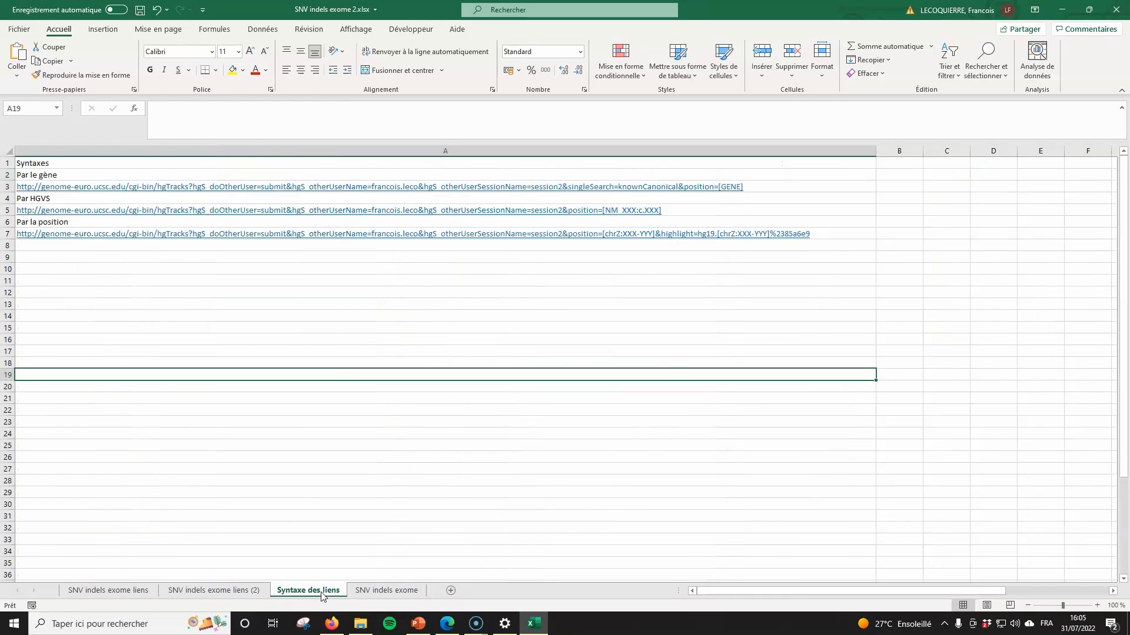
pyautogui.click(797, 186)
pyautogui.moveTo(884, 113); pyautogui.dragTo(153, 109)
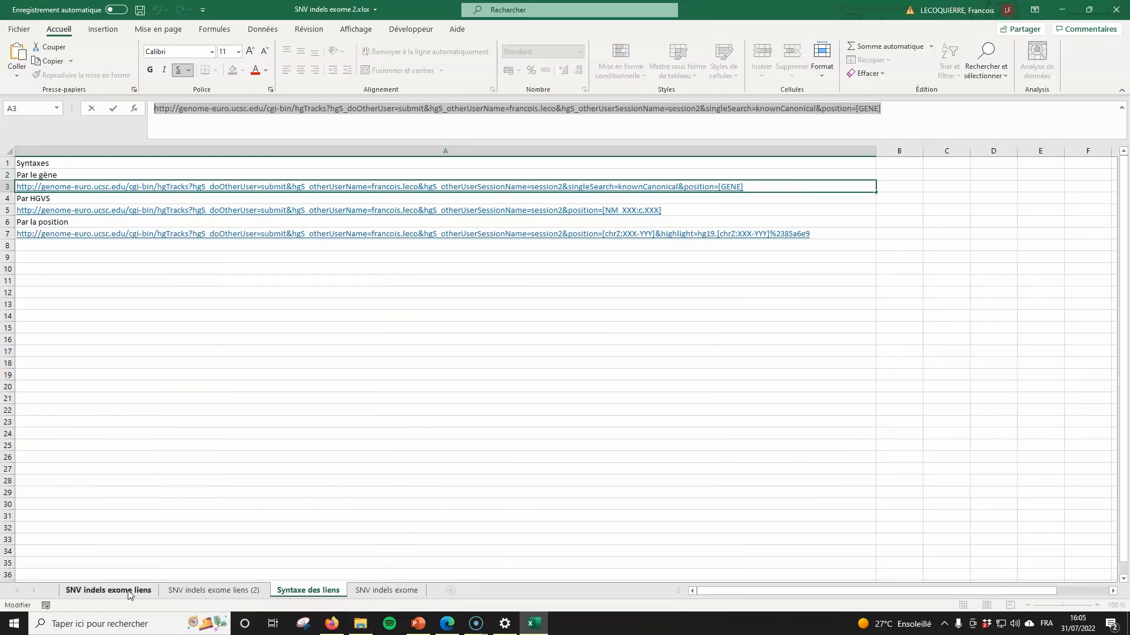
pyautogui.click(172, 591)
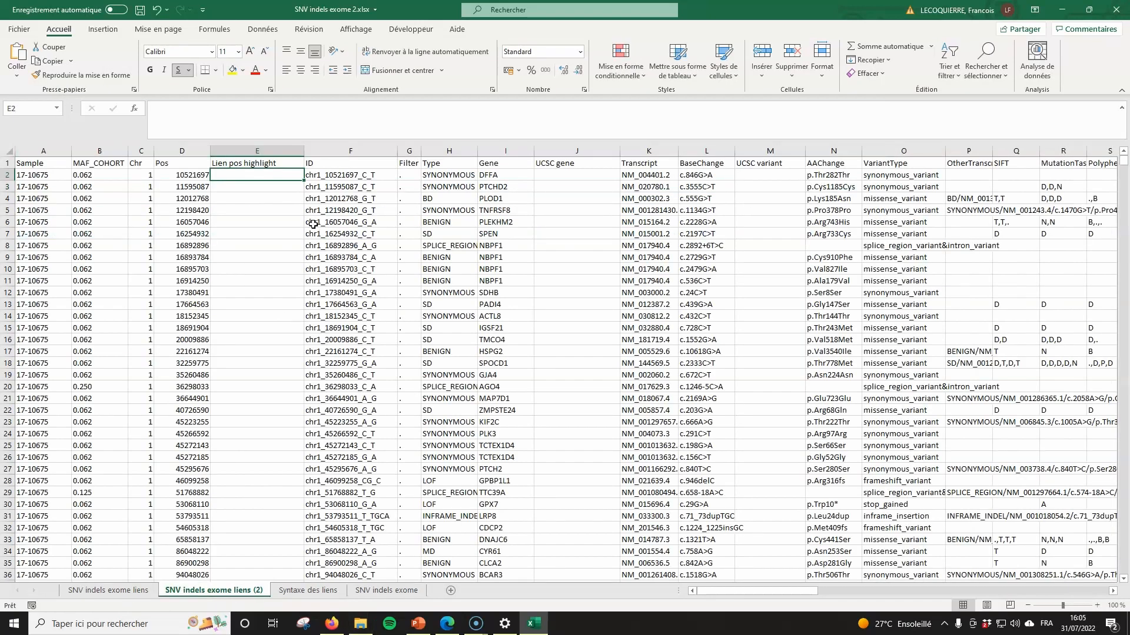
# - In J2, enter the pasted gene-search URL, minus [GENE], joined to the gene name in I2
pyautogui.click(543, 176)
pyautogui.click(426, 126)
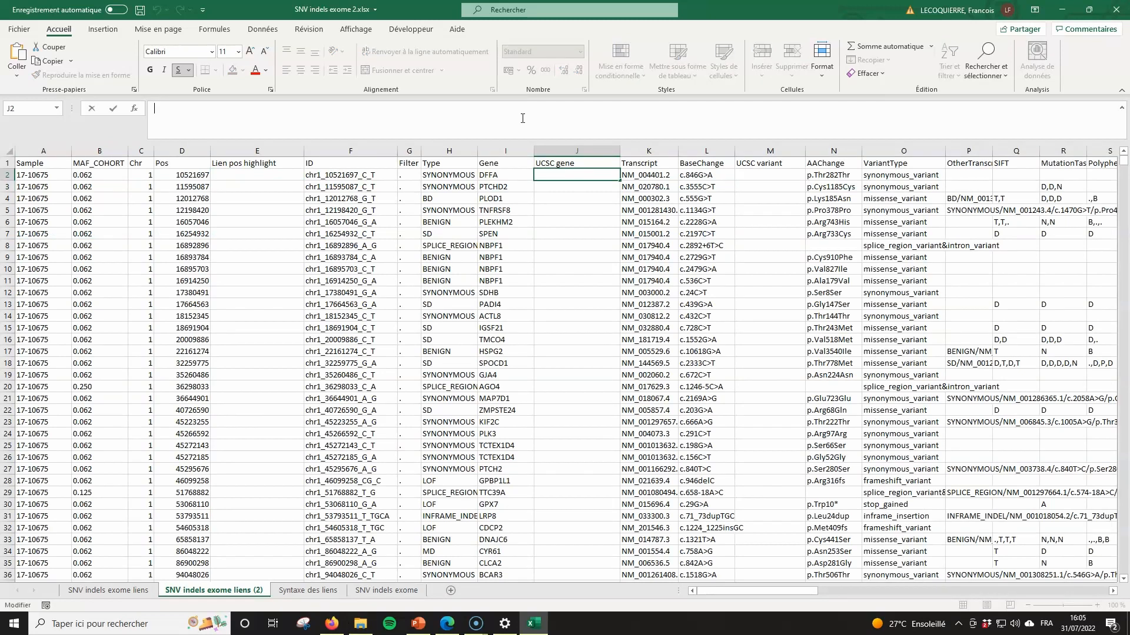
pyautogui.write('=')
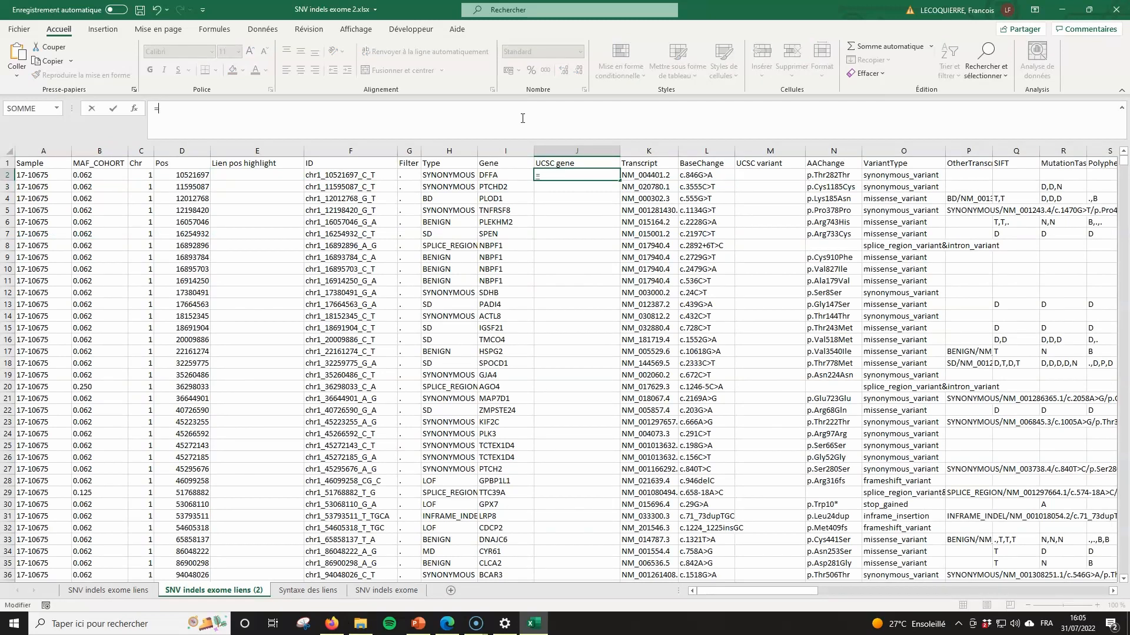
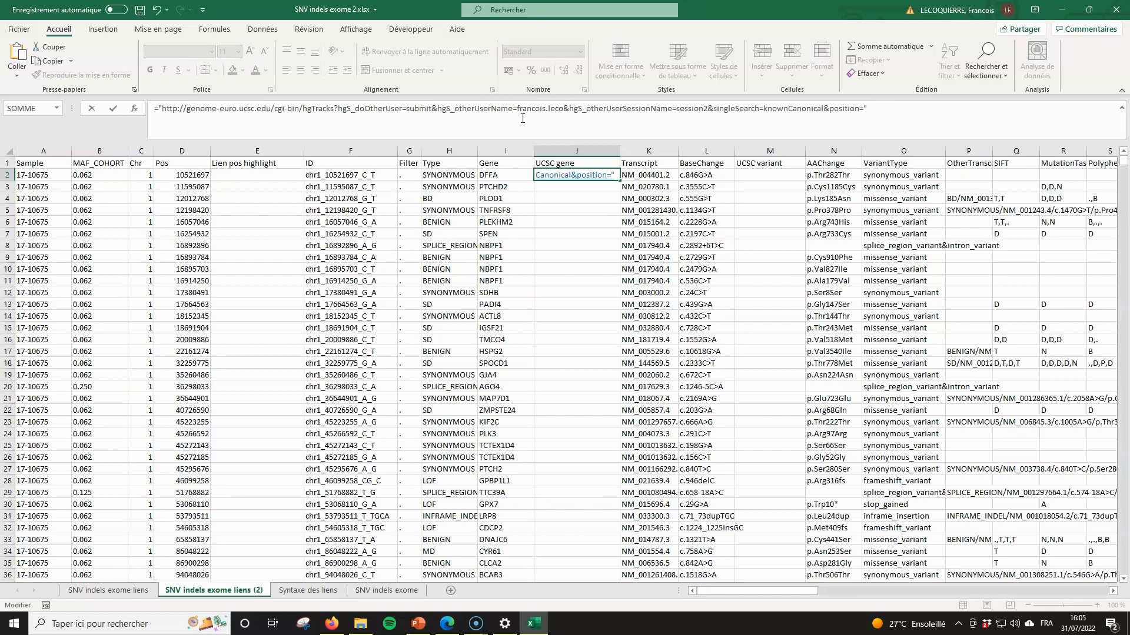
pyautogui.write('&')
pyautogui.click(495, 176)
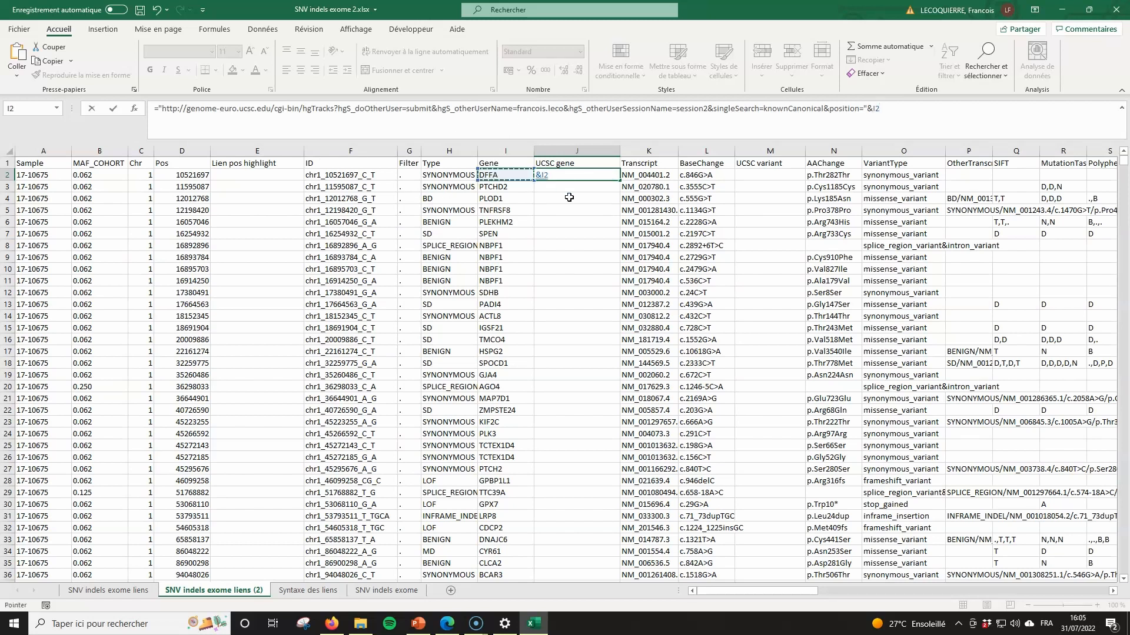
pyautogui.hotkey('ctrl', 'Return')
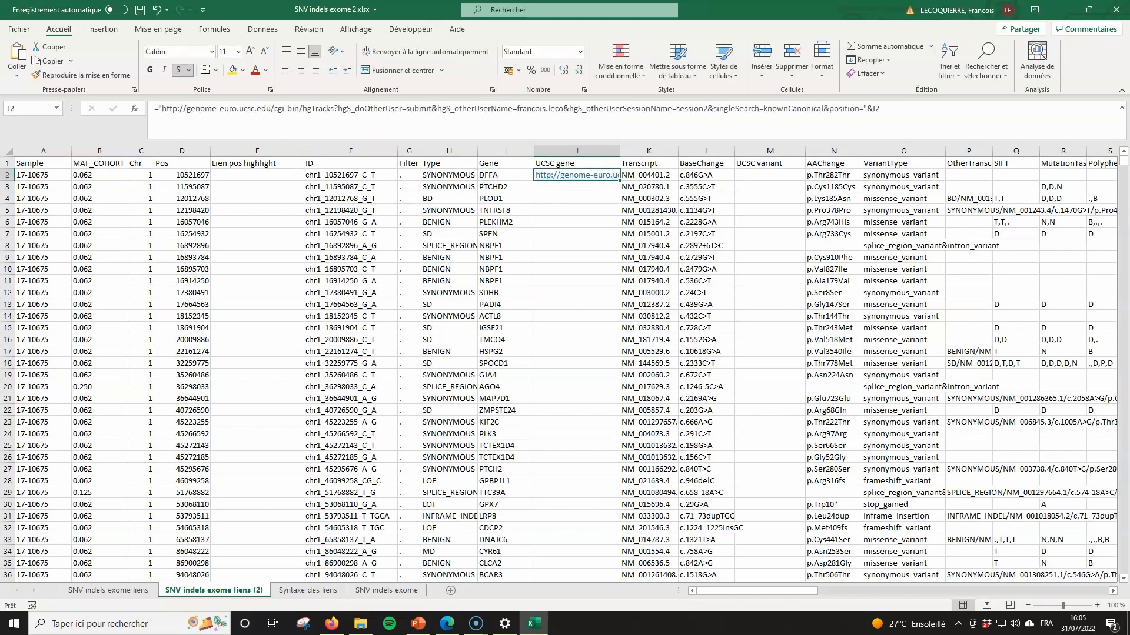
# - Wrap J2's URL formula in LIEN_HYPERTEXTE with the label 'UCSC gene'
pyautogui.click(158, 109)
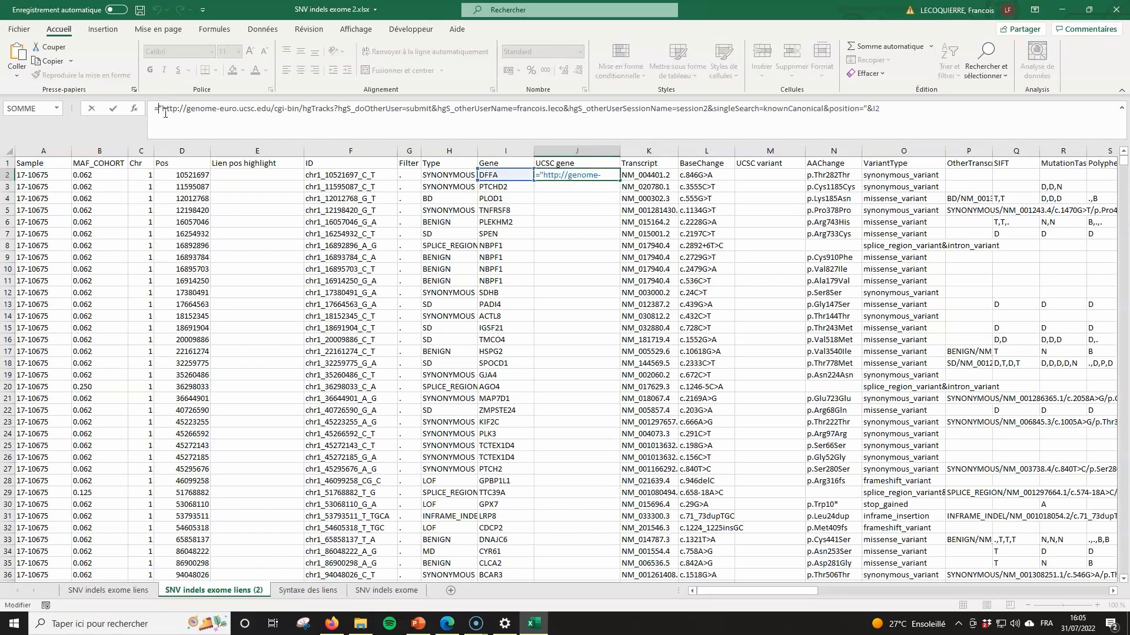
pyautogui.write('lin')
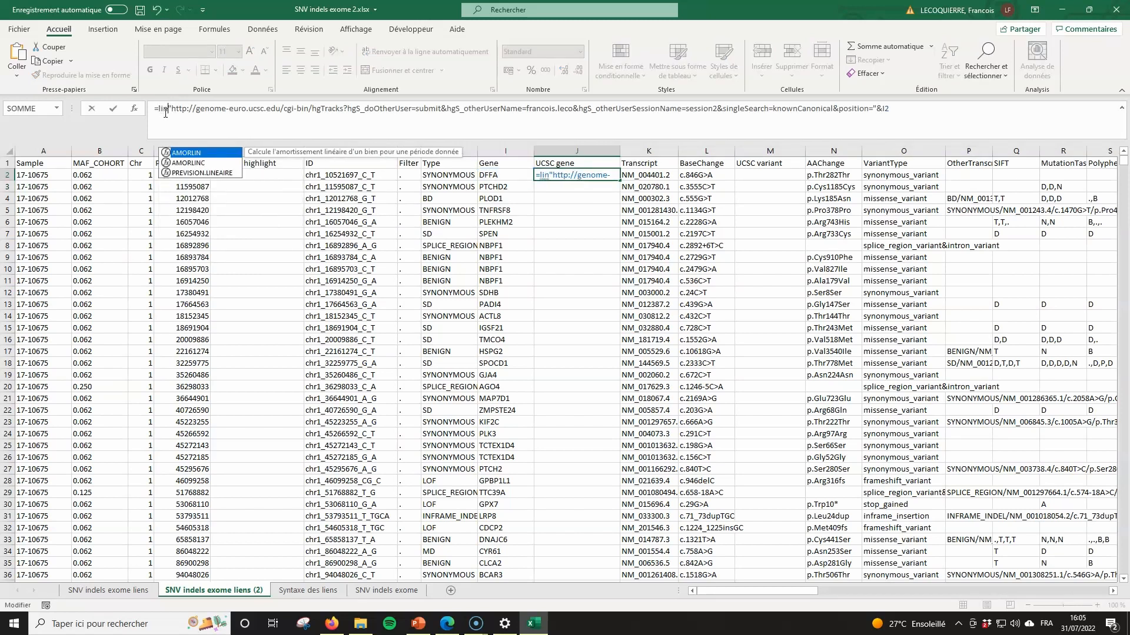
pyautogui.press('BackSpace')
pyautogui.press('BackSpace')
pyautogui.press('BackSpace')
pyautogui.write('LIEN_HYPERTEXTE(')
pyautogui.press('Tab')
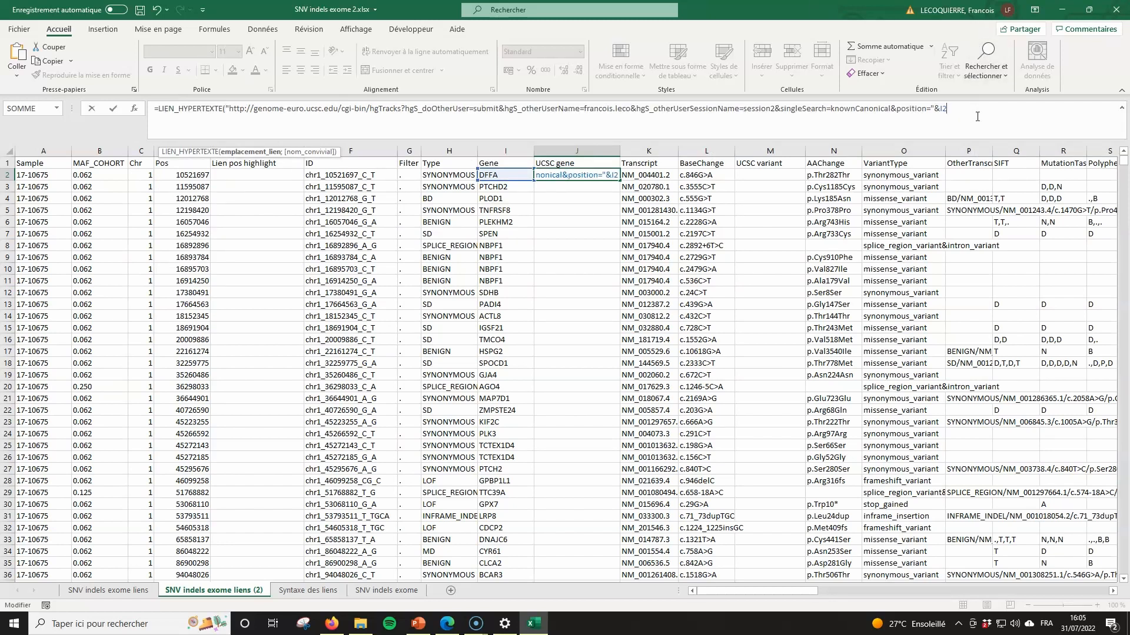
pyautogui.write(';')
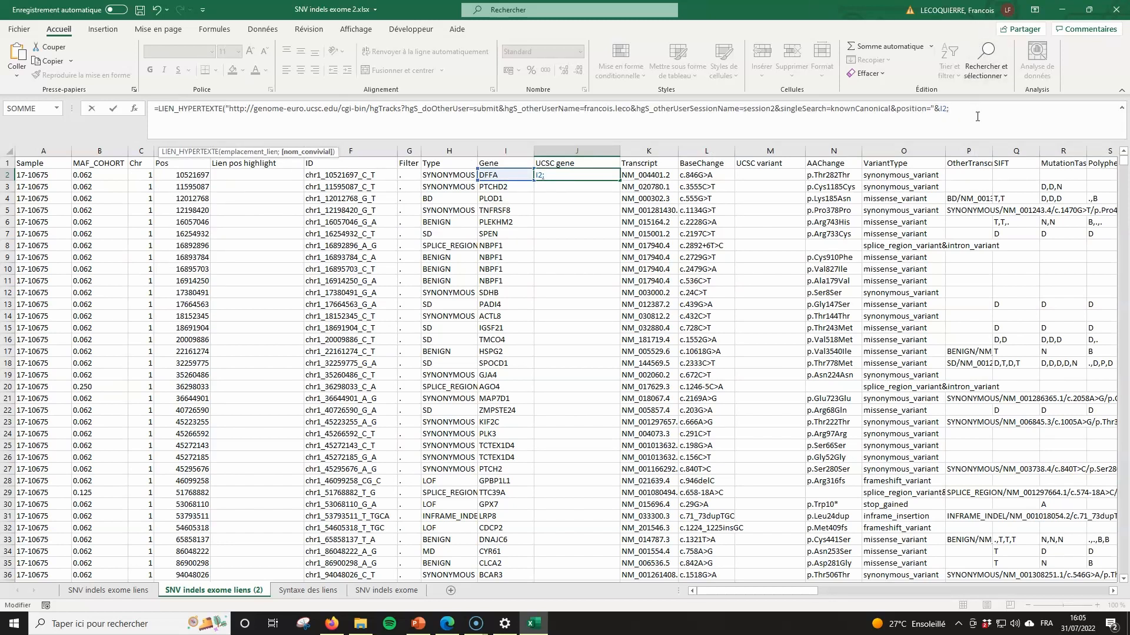
pyautogui.write('"UCSC gene')
pyautogui.press('Return')
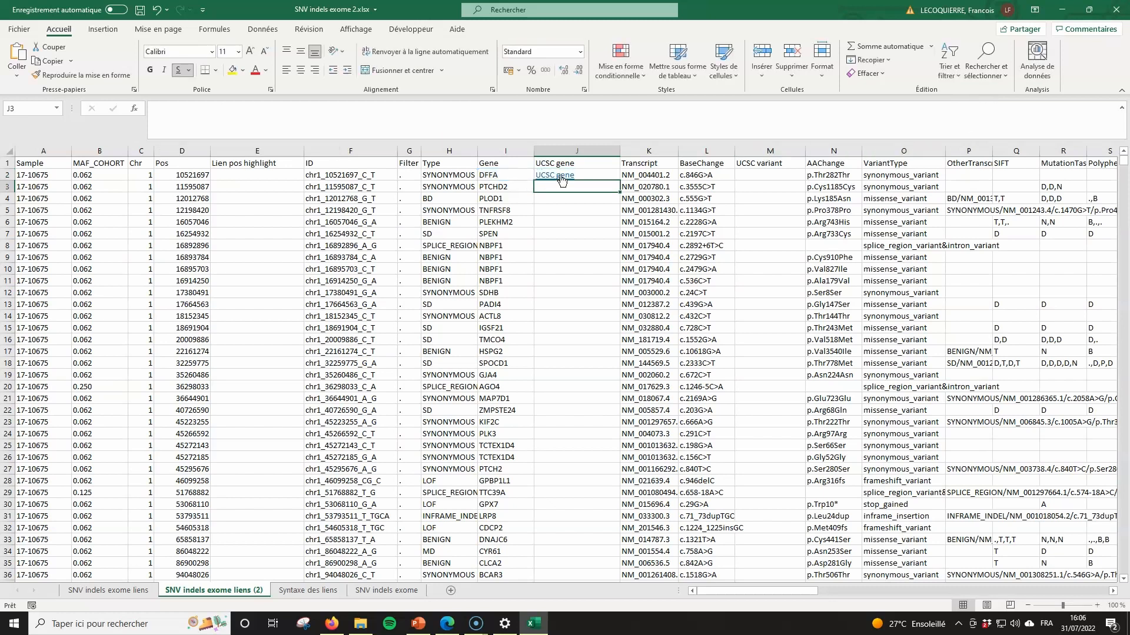
# - Test J2's UCSC gene link, fill it down column J, then test another row's link
pyautogui.click(559, 174)
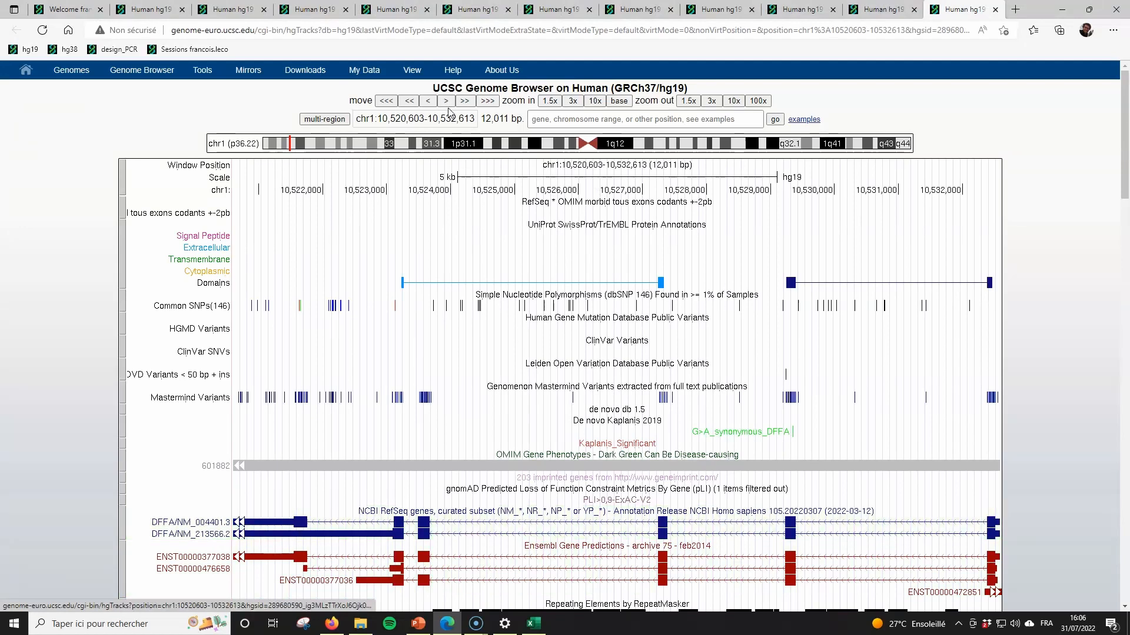
pyautogui.hotkey('alt', 'Tab')
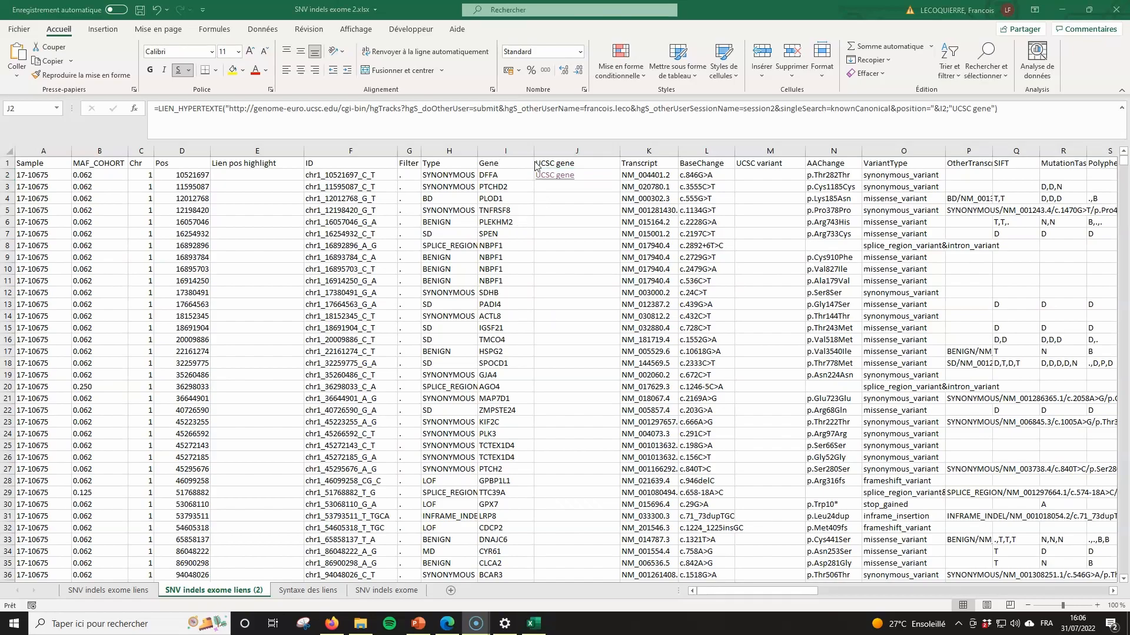
pyautogui.click(601, 174)
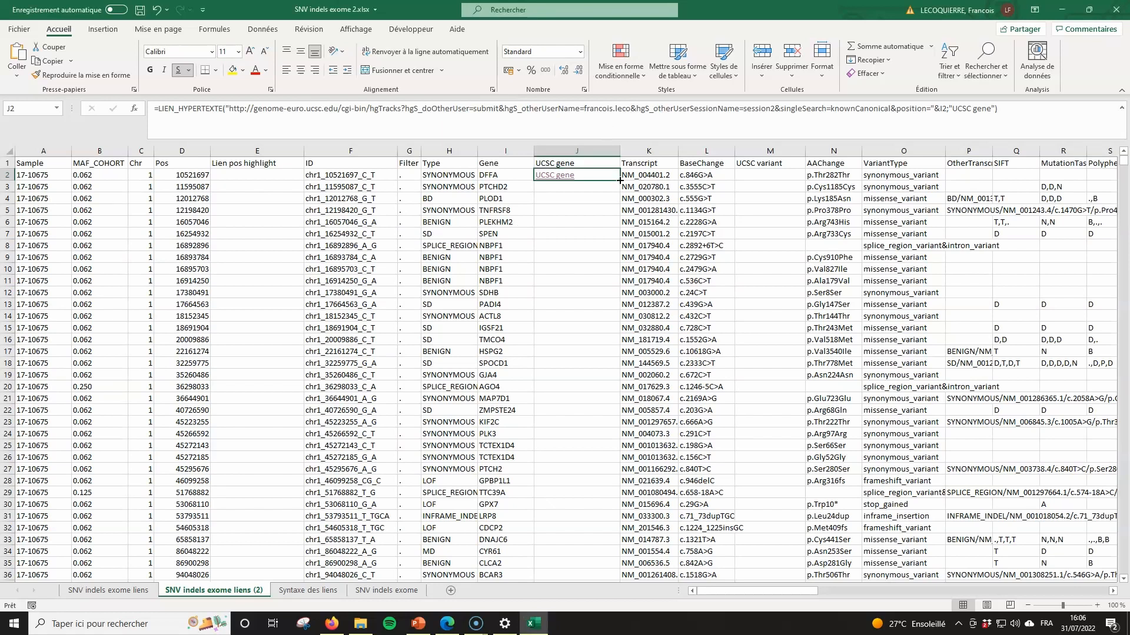
pyautogui.doubleClick(619, 181)
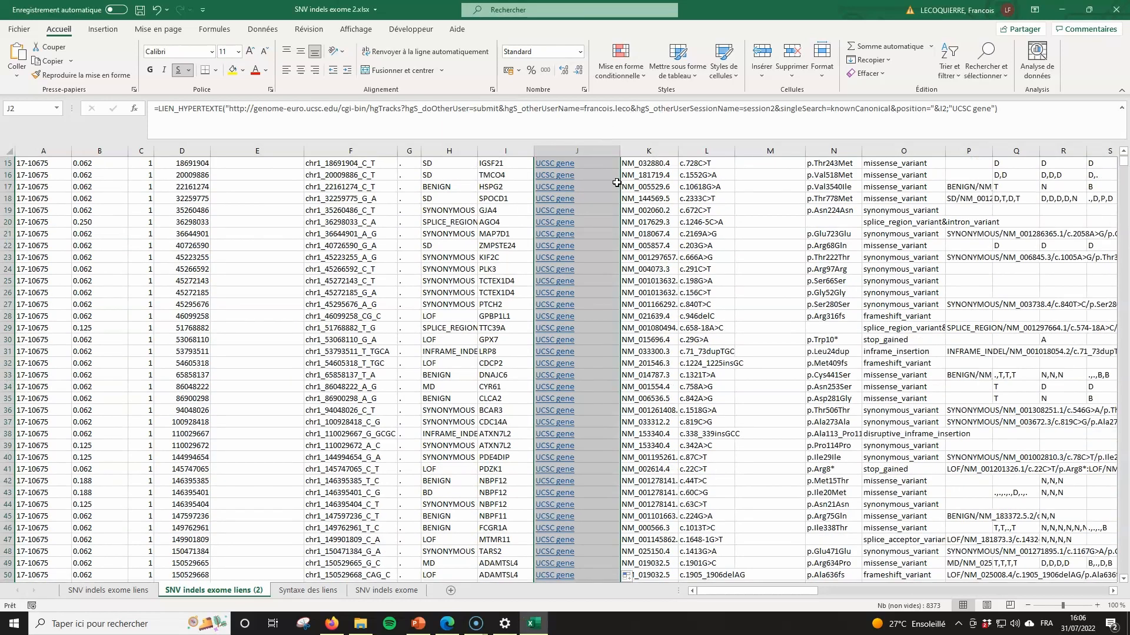
pyautogui.click(540, 351)
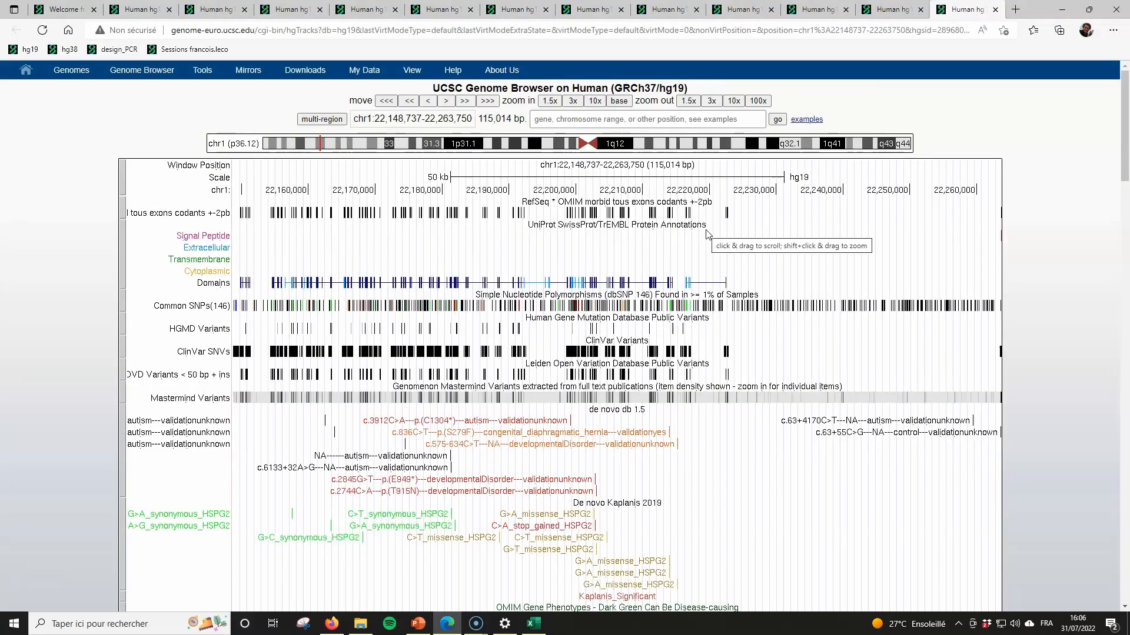
pyautogui.scroll(-6, 624, 275)
pyautogui.scroll(-1, 624, 274)
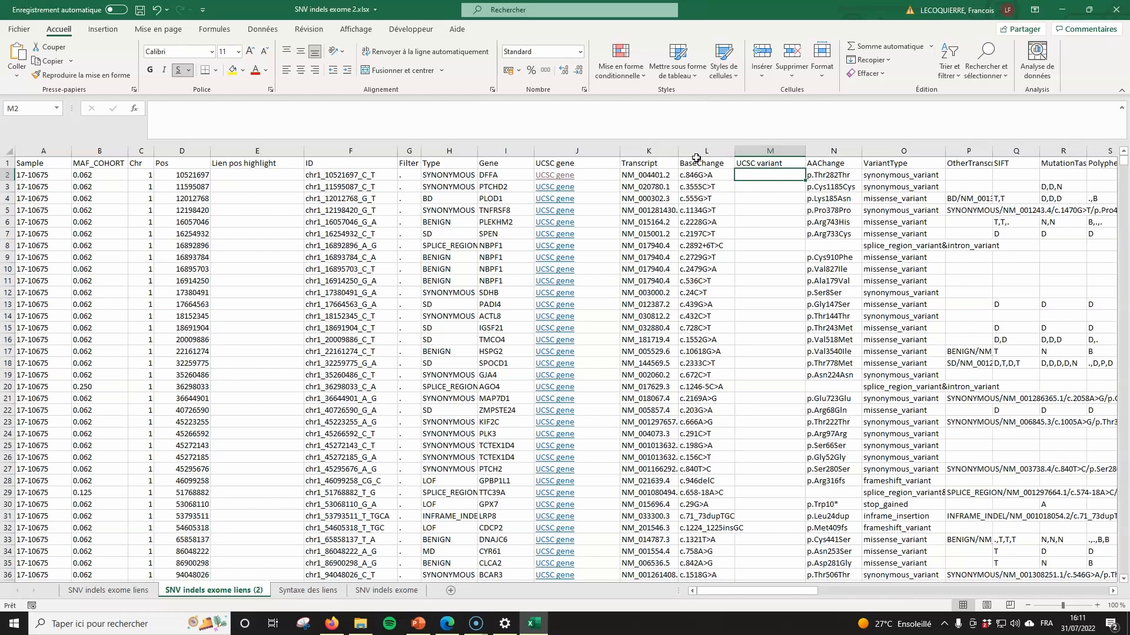
# - Insert an empty column before BaseChange and enter a GAUCHE/TROUVE formula in L2 trimming K2's transcript
pyautogui.rightClick(697, 154)
pyautogui.click(736, 256)
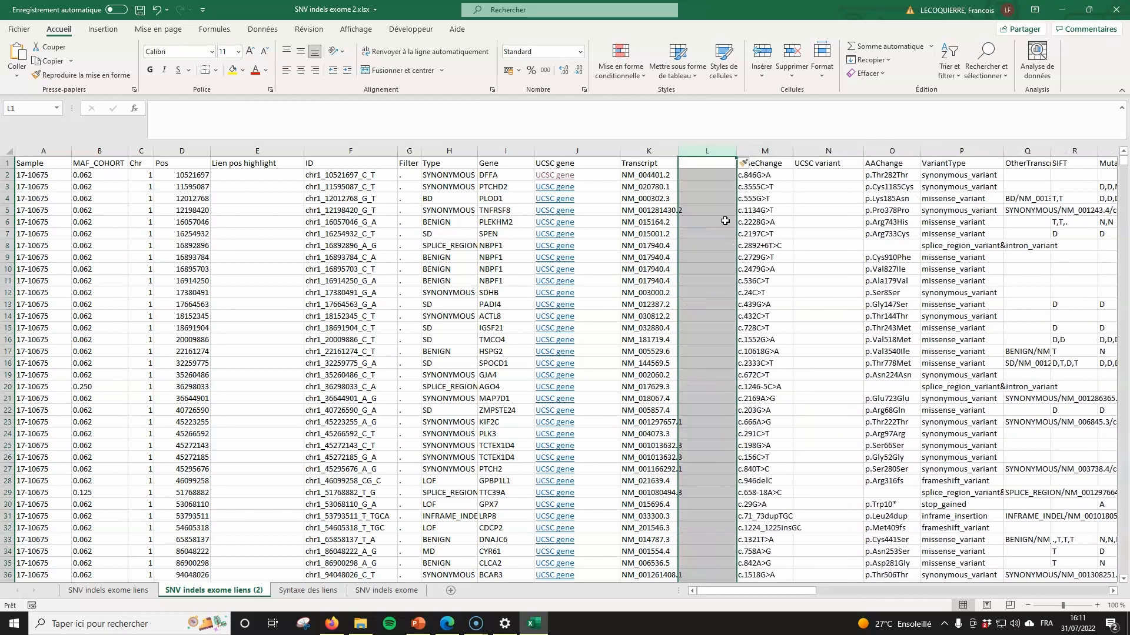
pyautogui.click(696, 175)
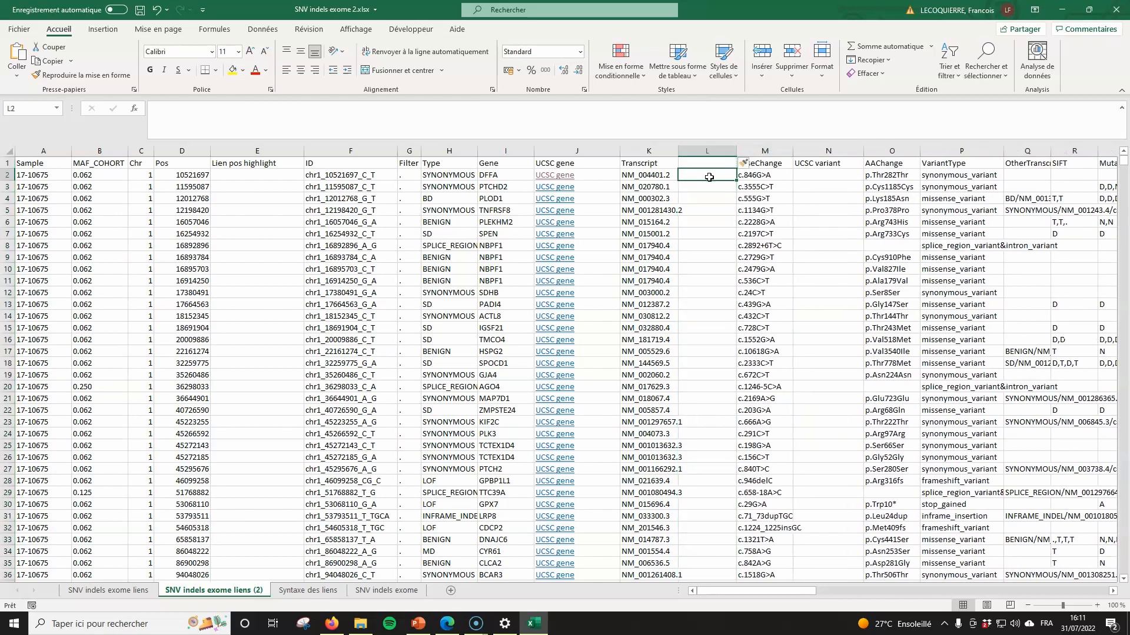
pyautogui.write('=')
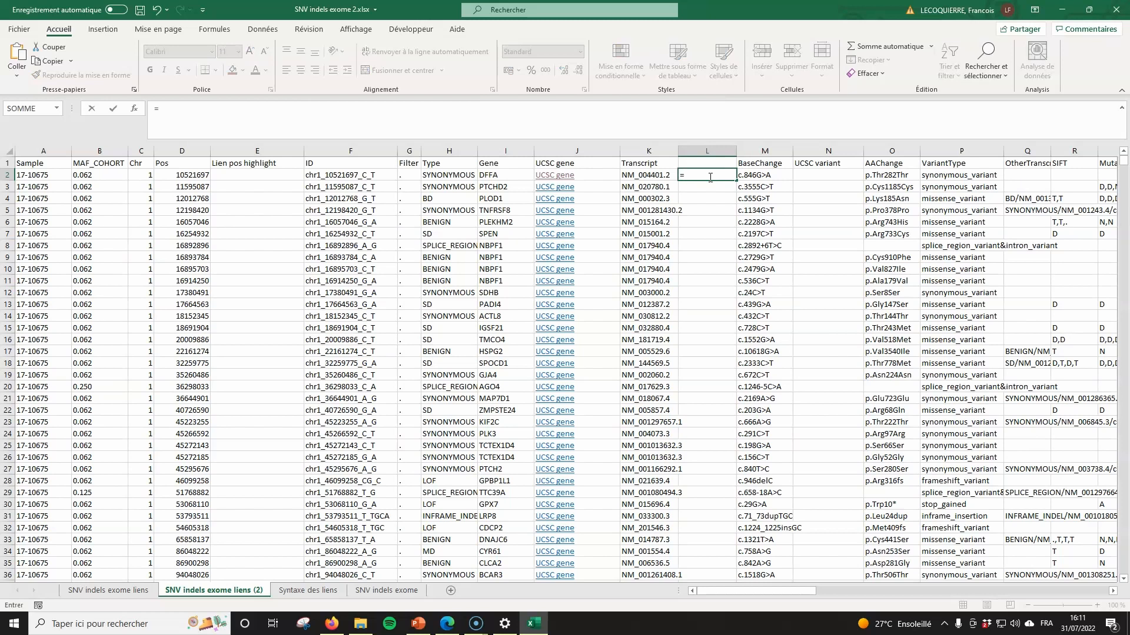
pyautogui.write('gauche(')
pyautogui.click(668, 178)
pyautogui.write(';trouve(".')
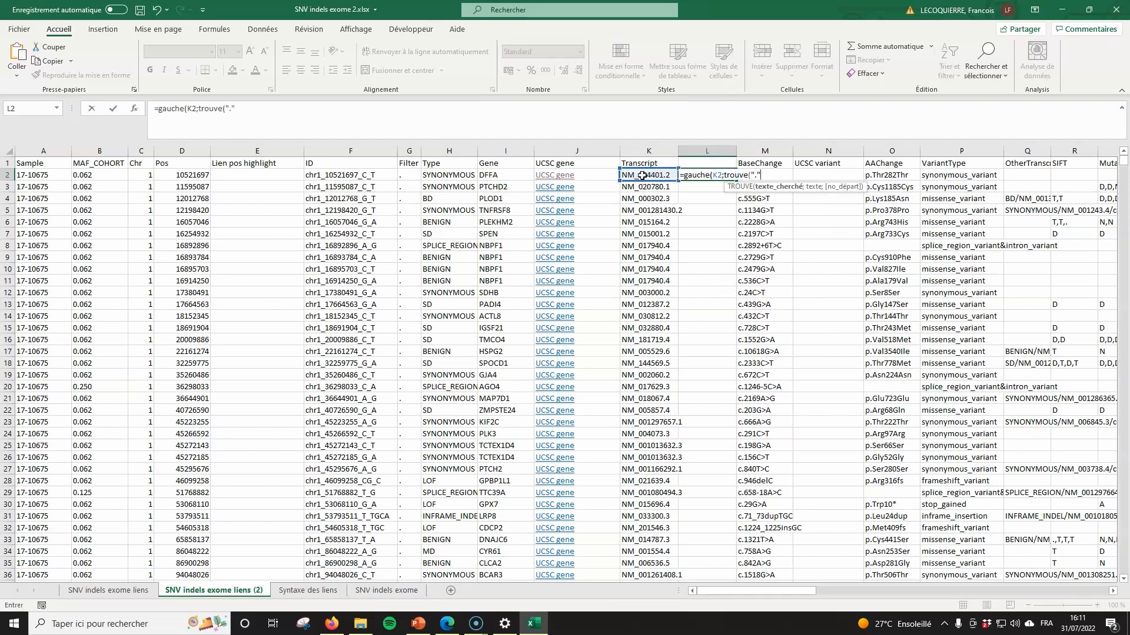
pyautogui.click(645, 179)
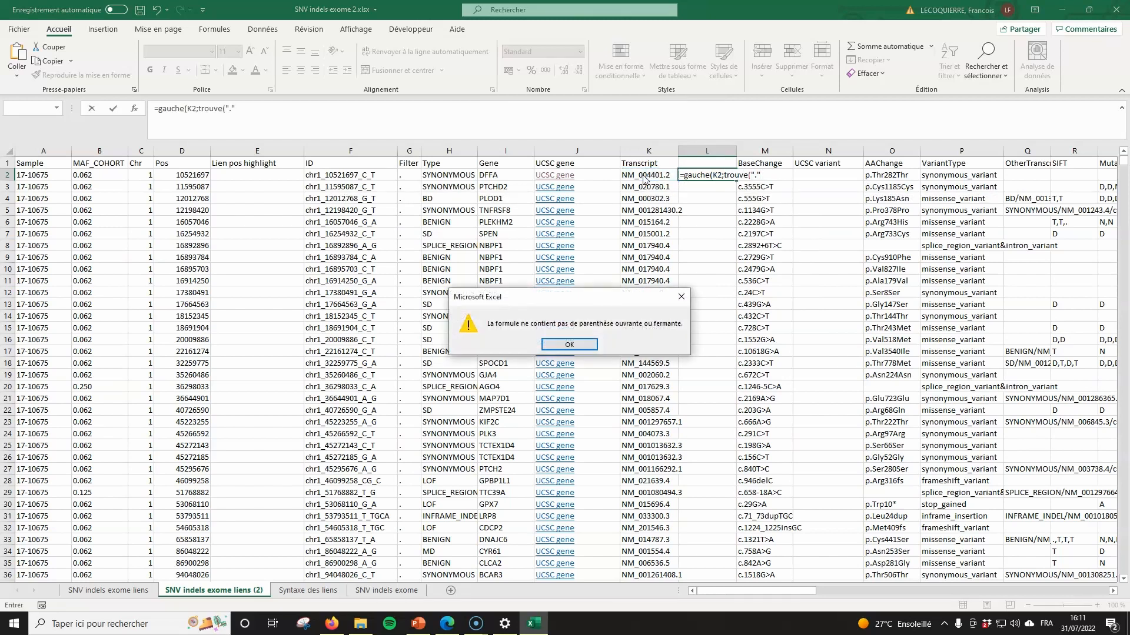
pyautogui.click(570, 345)
pyautogui.click(322, 107)
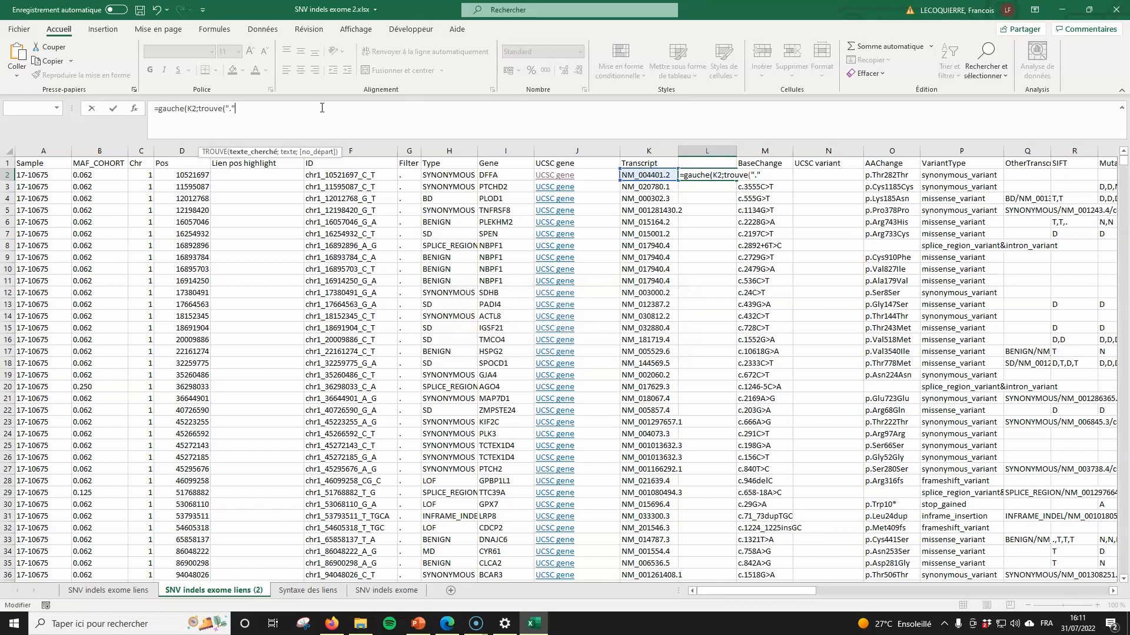
pyautogui.write(';')
pyautogui.click(647, 174)
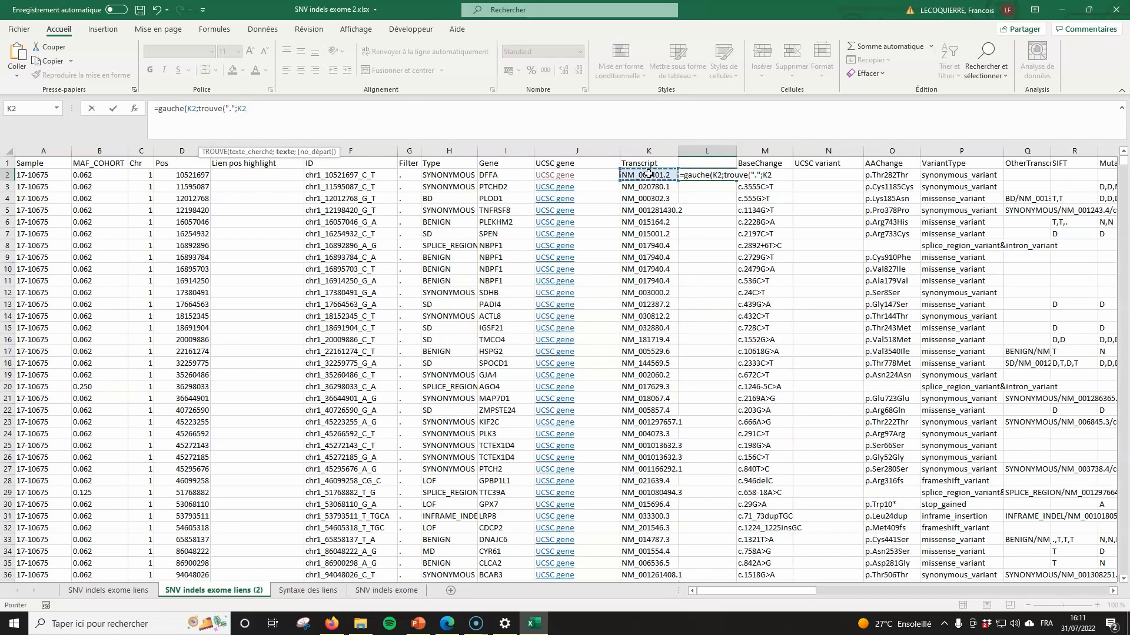
pyautogui.press('Return')
# - Add -1 to L2's formula to drop the version suffix, fill it down column L, and show Syntaxe des liens
pyautogui.click(728, 177)
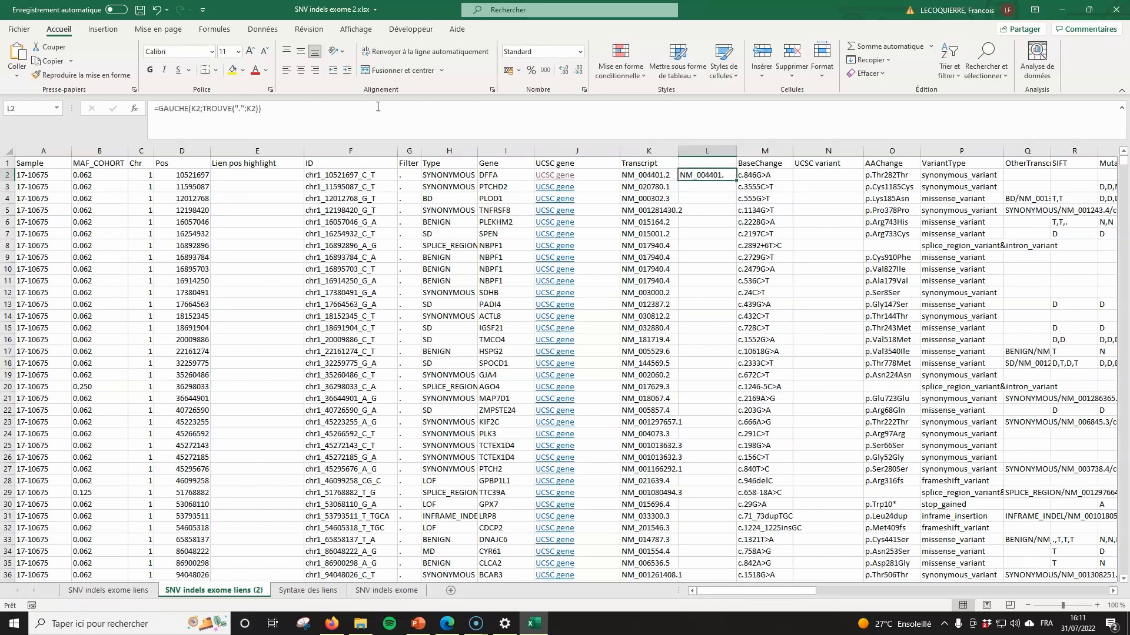
pyautogui.click(258, 109)
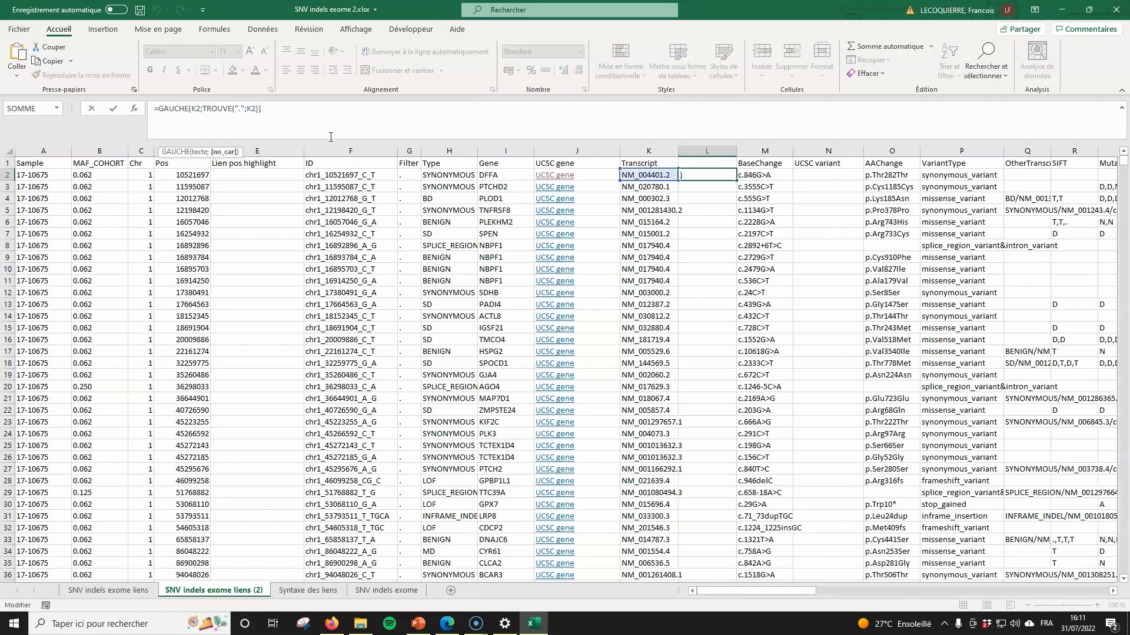
pyautogui.write('-1')
pyautogui.press('Return')
pyautogui.press('Up')
pyautogui.doubleClick(736, 180)
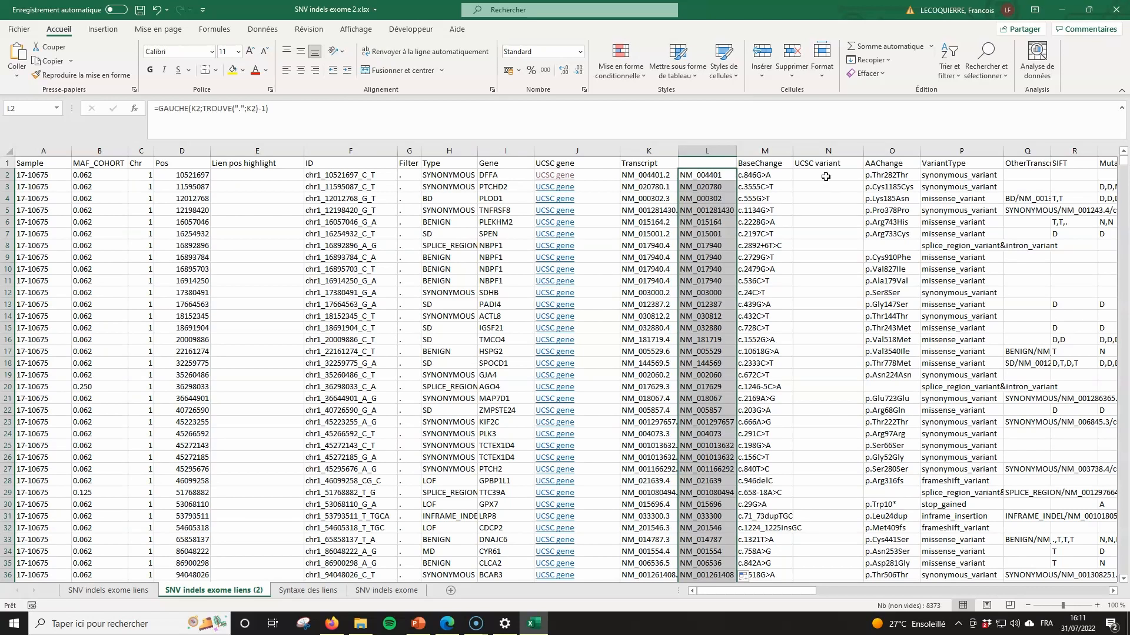
pyautogui.click(303, 590)
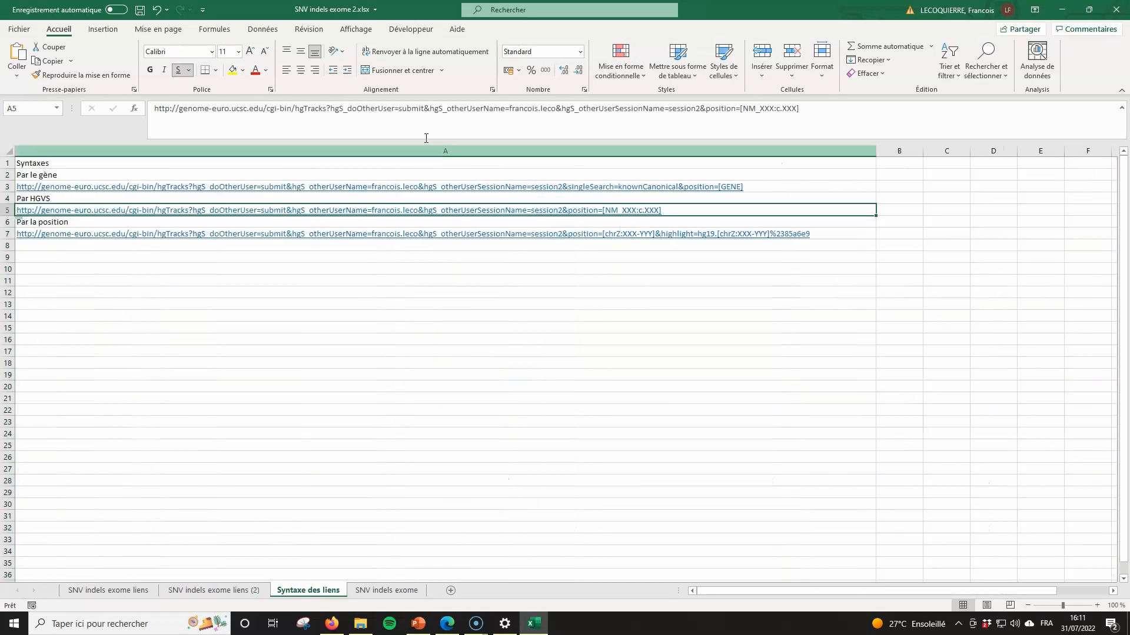
# - Build N2's formula from the HGVS URL template, minus its placeholder, joined with L2, ':' and M2
pyautogui.moveTo(812, 121); pyautogui.dragTo(154, 109)
pyautogui.hotkey('ctrl', 'c')
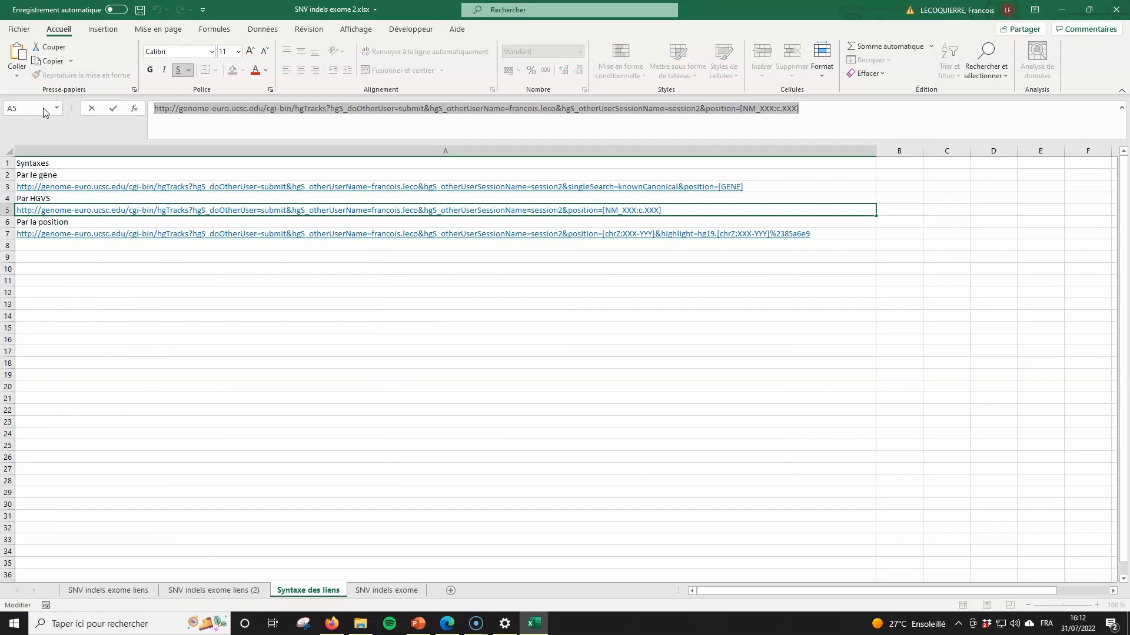
pyautogui.click(192, 591)
pyautogui.click(810, 175)
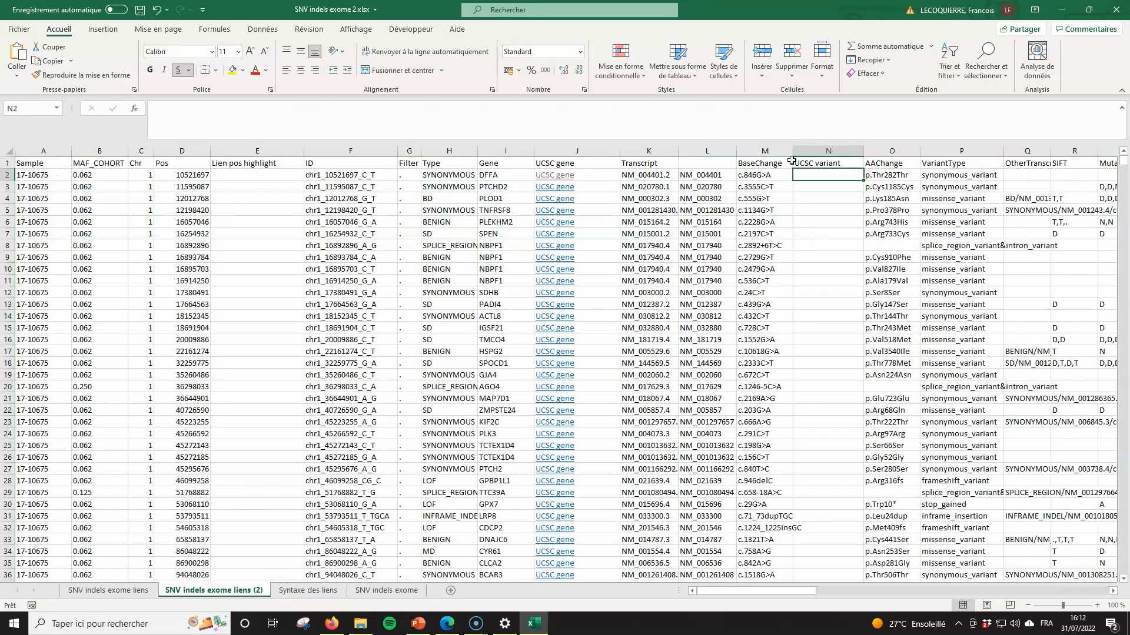
pyautogui.click(659, 118)
pyautogui.write('="')
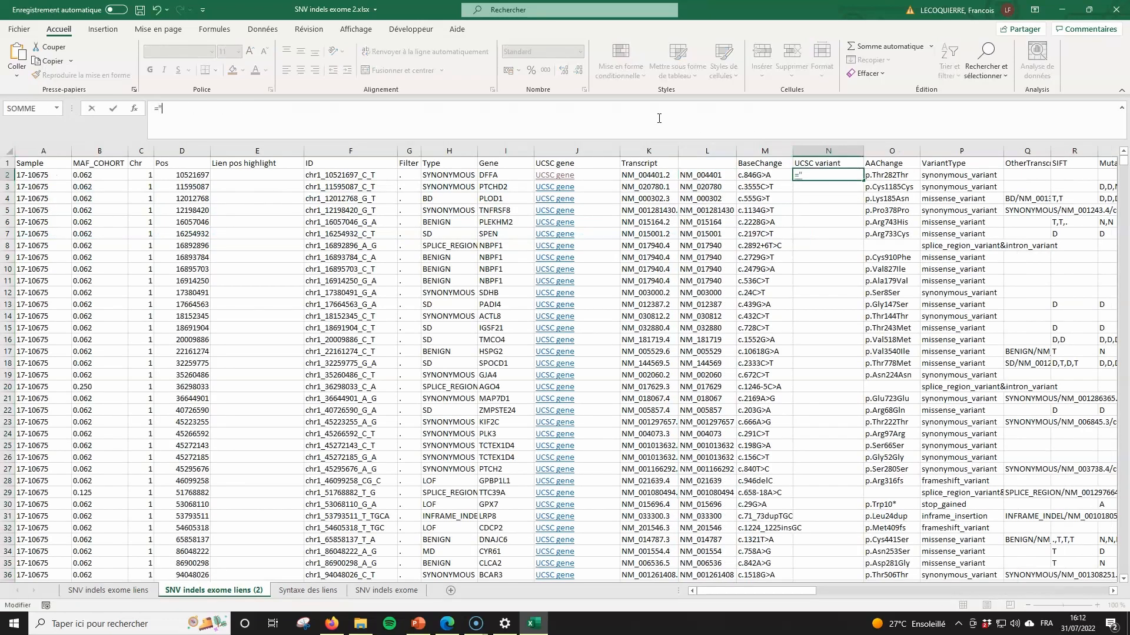
pyautogui.hotkey('ctrl', 'v')
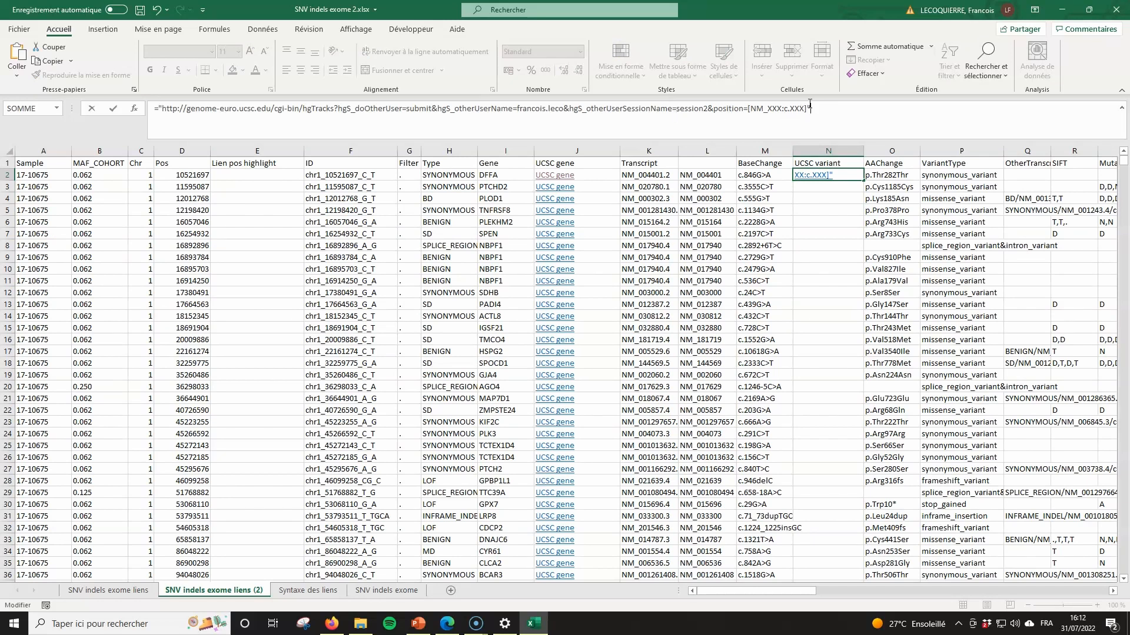
pyautogui.moveTo(808, 109); pyautogui.dragTo(747, 109)
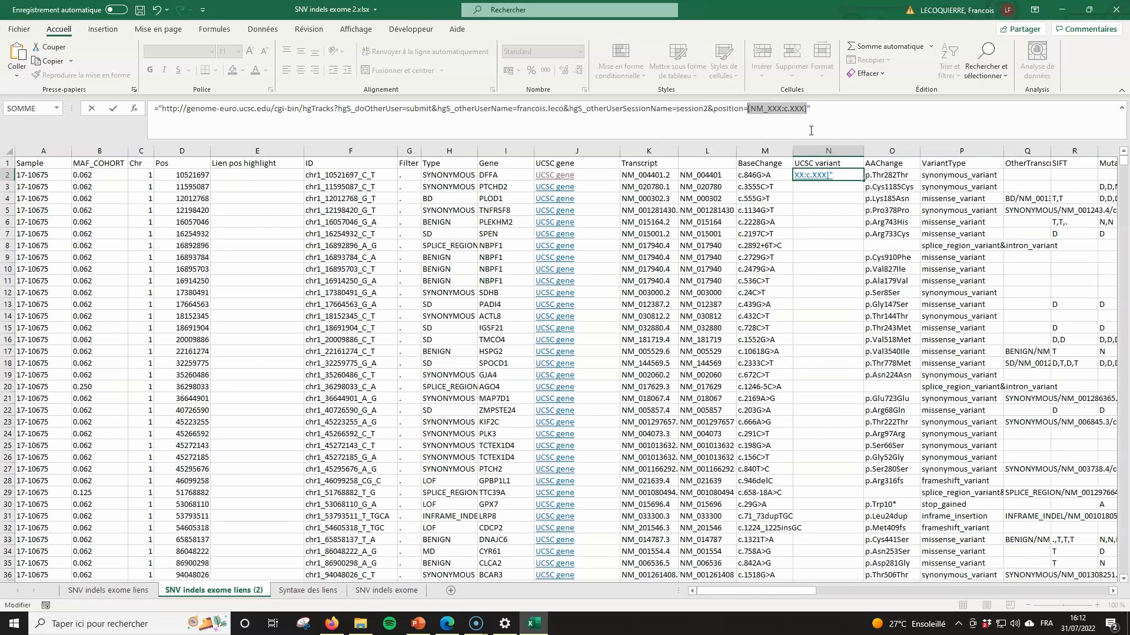
pyautogui.press('BackSpace')
pyautogui.write('&')
pyautogui.click(705, 179)
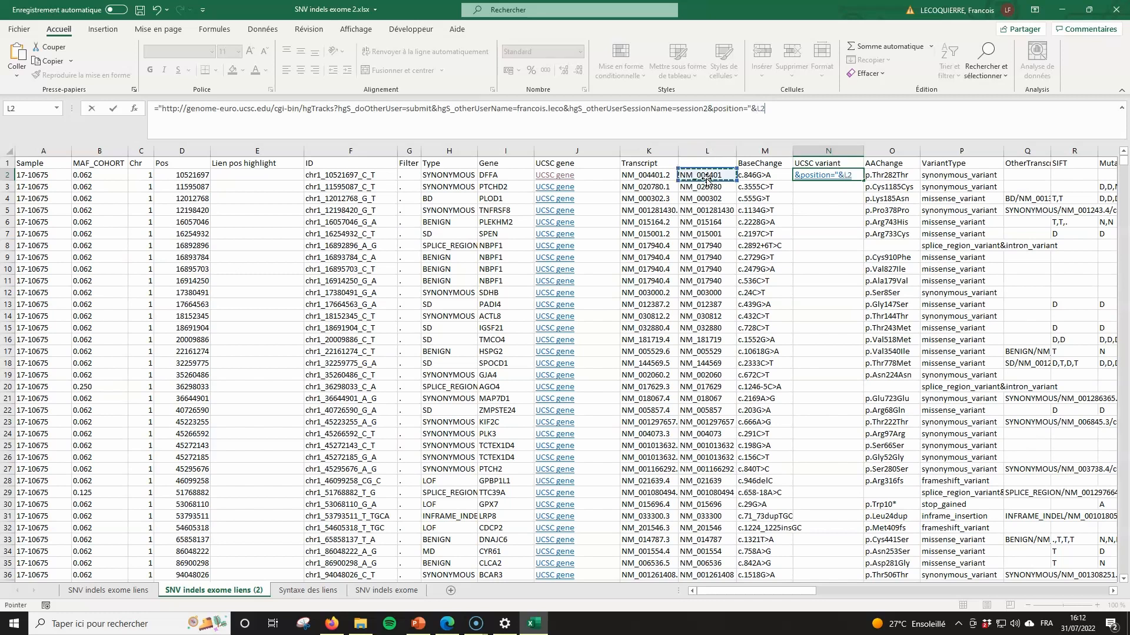
pyautogui.write('&":"&')
pyautogui.click(765, 176)
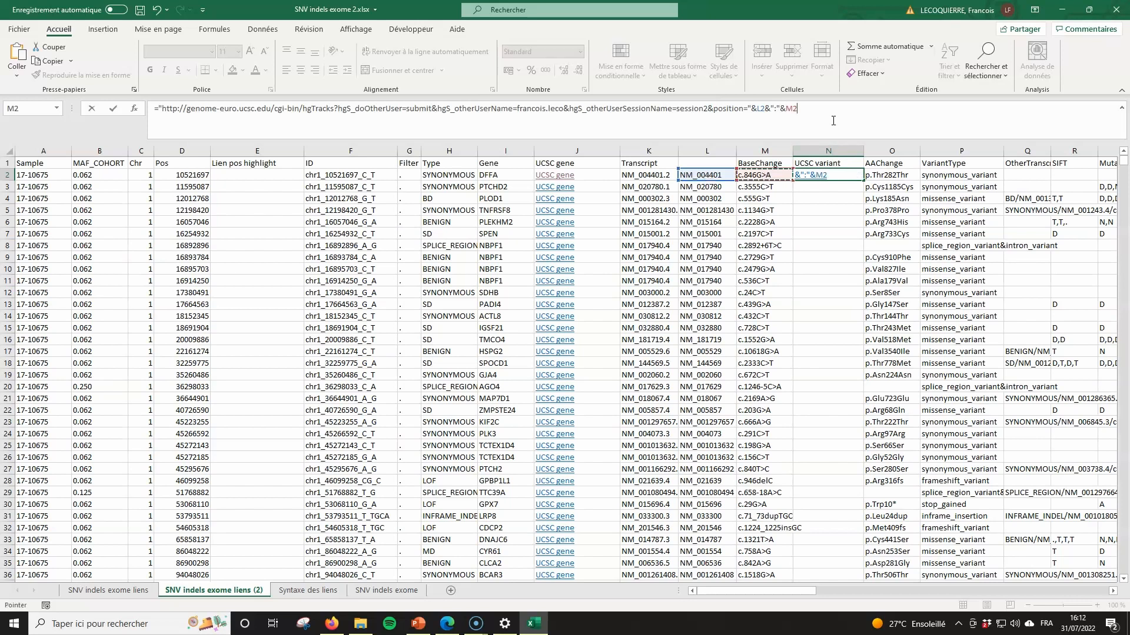
pyautogui.write(')')
pyautogui.press('Return')
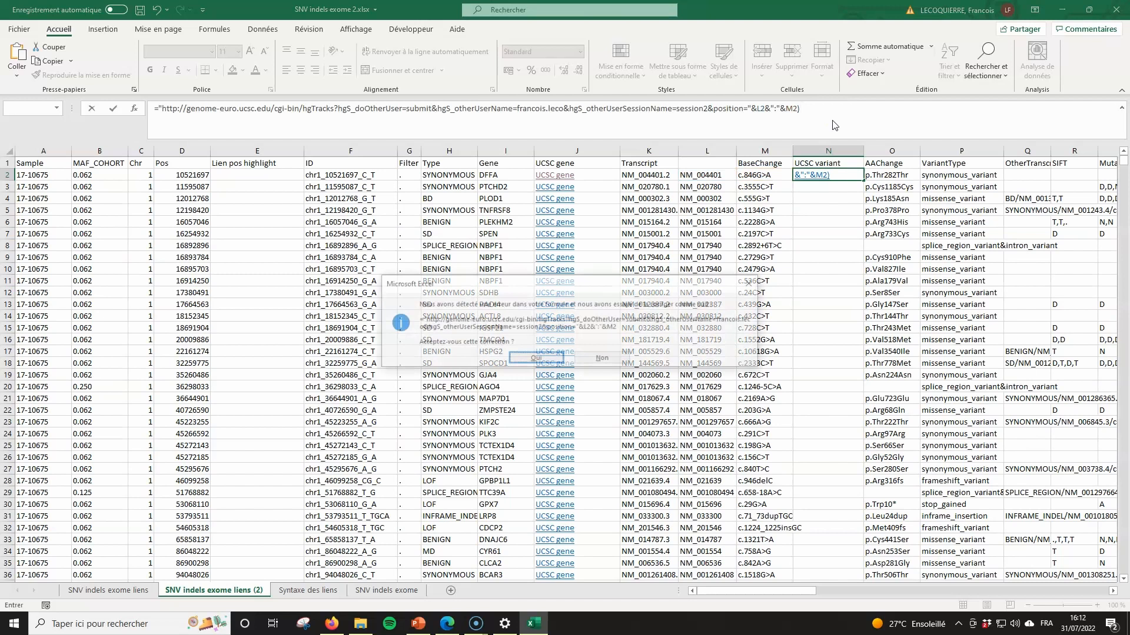
pyautogui.press('Return')
pyautogui.press('Up')
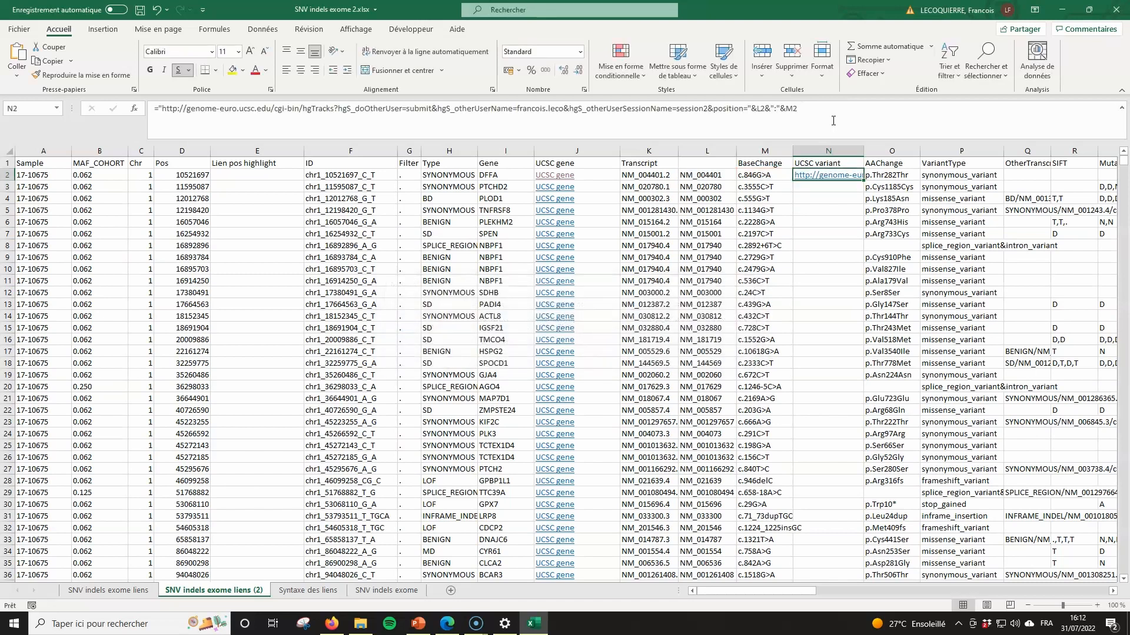
# - Wrap N2's formula in LIEN_HYPERTEXTE labelled 'UCSC HGVS' and fill it down column N
pyautogui.click(833, 120)
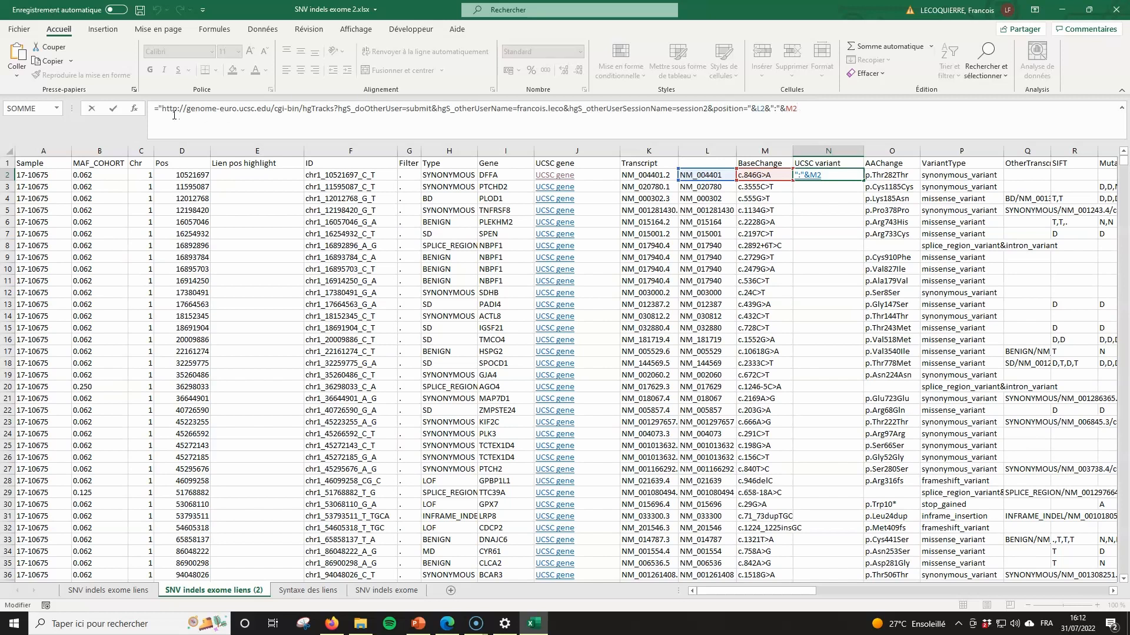
pyautogui.click(158, 108)
pyautogui.write('LIEN_HYPERTEXTE(')
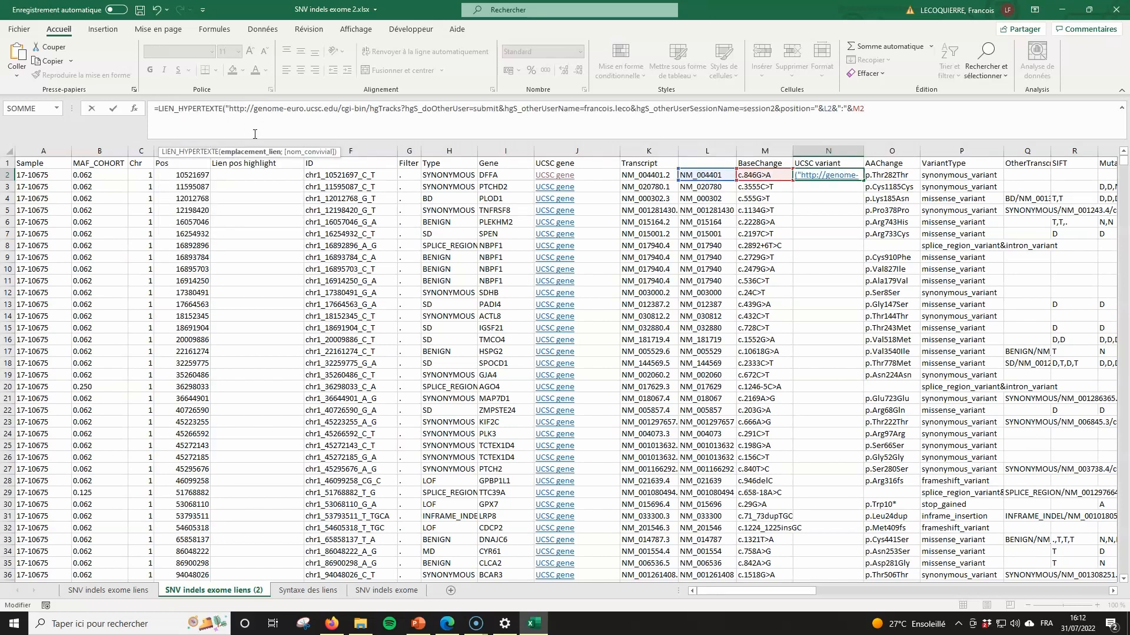
pyautogui.click(884, 109)
pyautogui.write(';"UCSC HGVS')
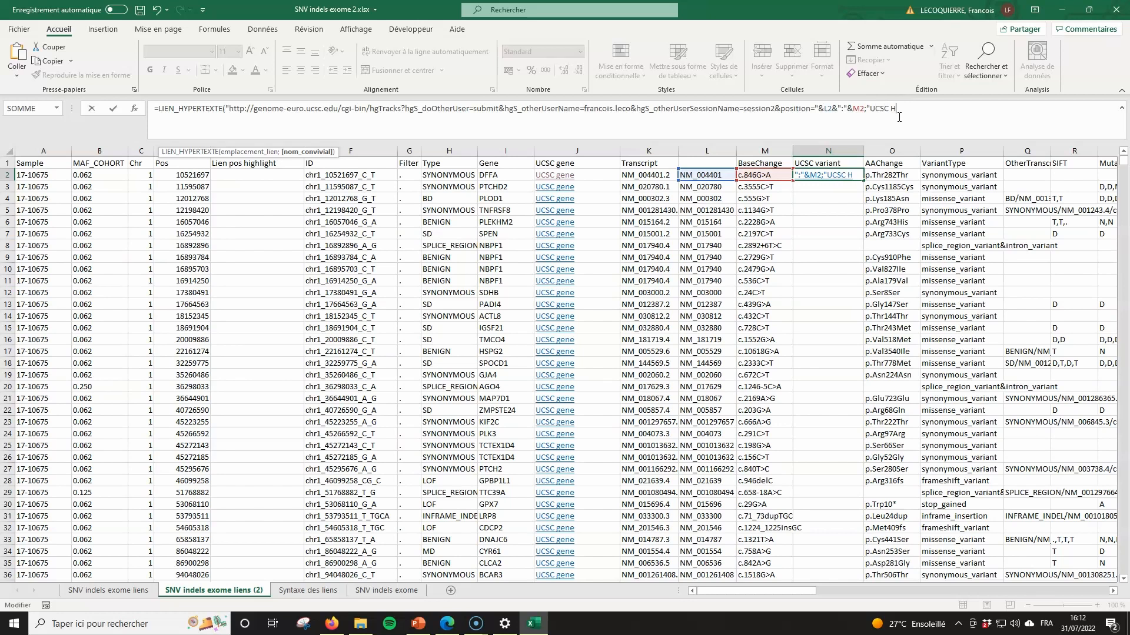
pyautogui.write(')')
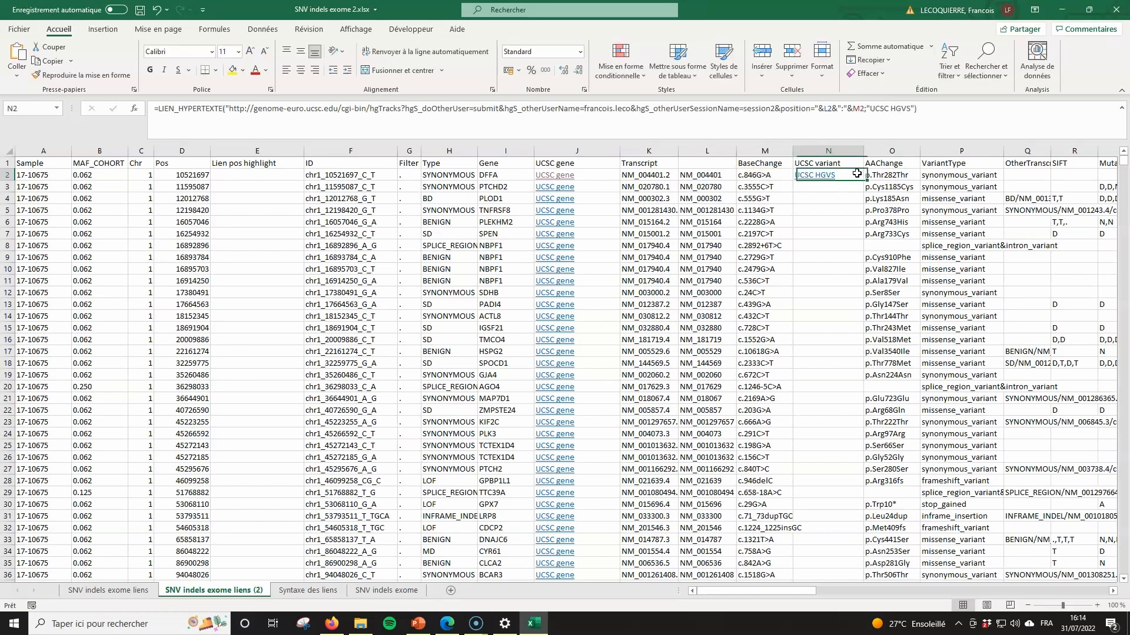
pyautogui.doubleClick(864, 180)
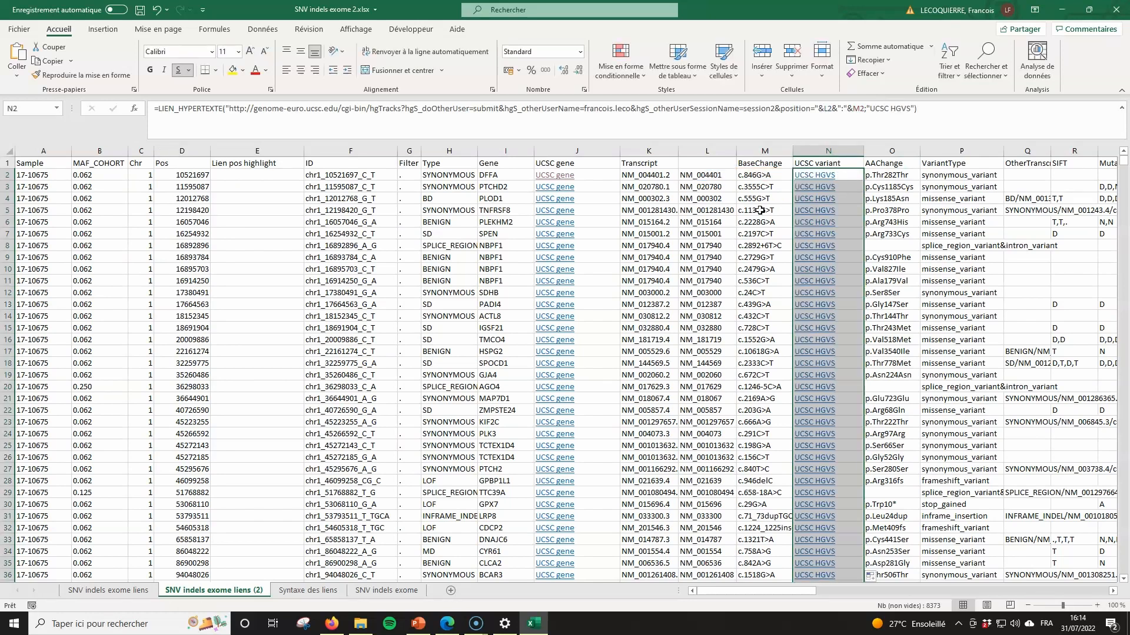
# - Open the SPEN variant's UCSC HGVS link from N7 and scroll through the browser tracks
pyautogui.click(824, 235)
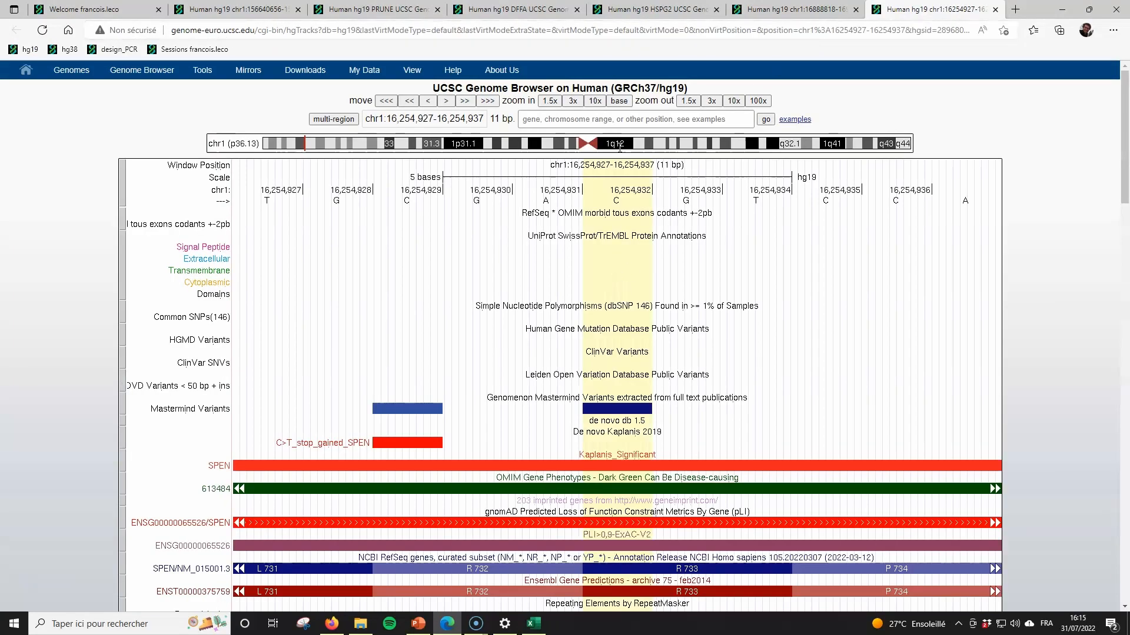
pyautogui.scroll(-3, 631, 272)
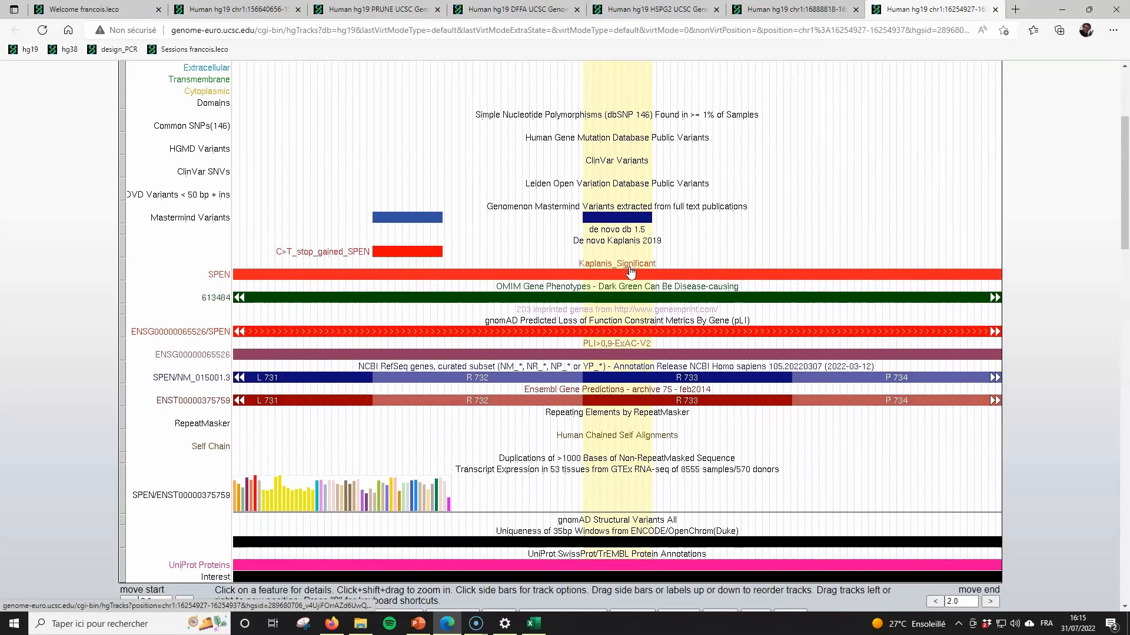
pyautogui.scroll(-6, 625, 230)
pyautogui.scroll(10, 625, 230)
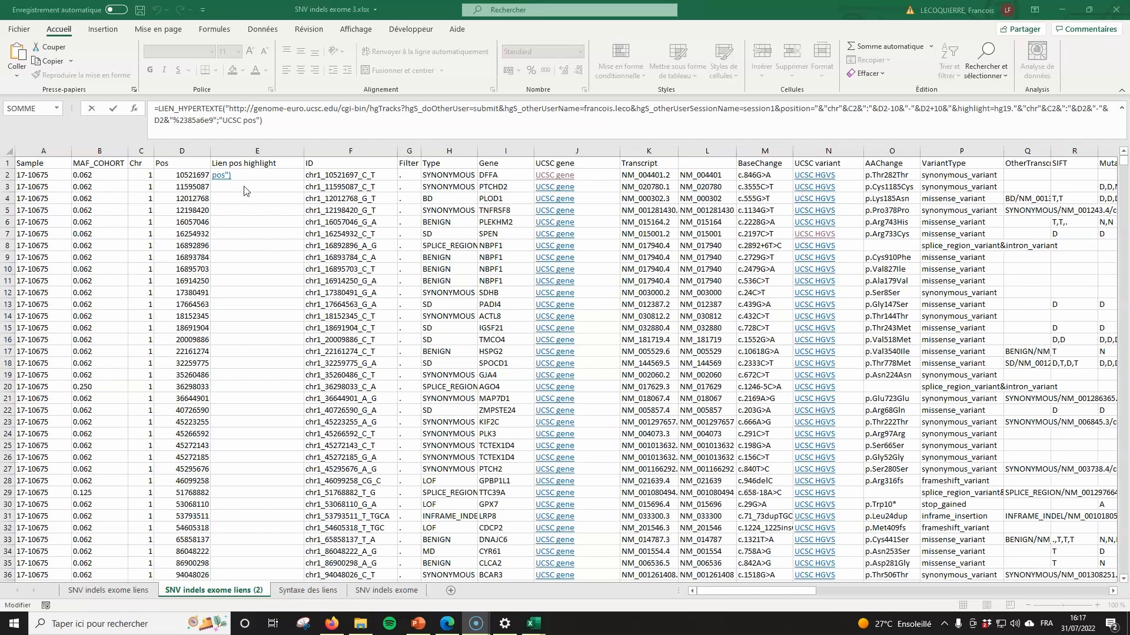
# - Edit and commit the 'UCSC pos' LIEN_HYPERTEXTE position formula in E2
pyautogui.press('Return')
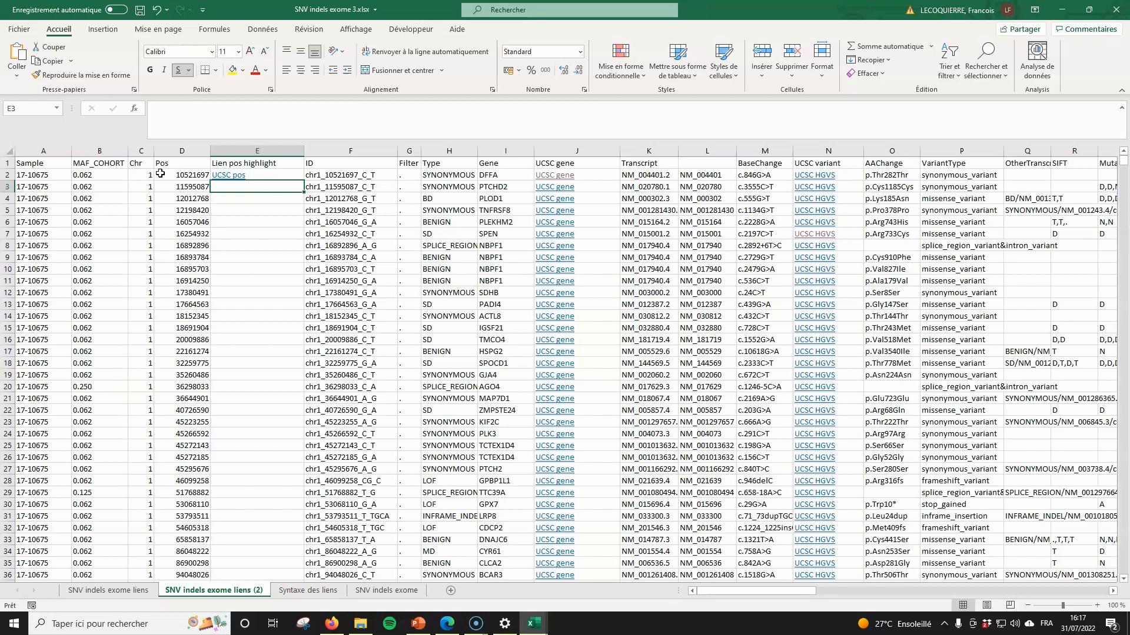
pyautogui.click(291, 176)
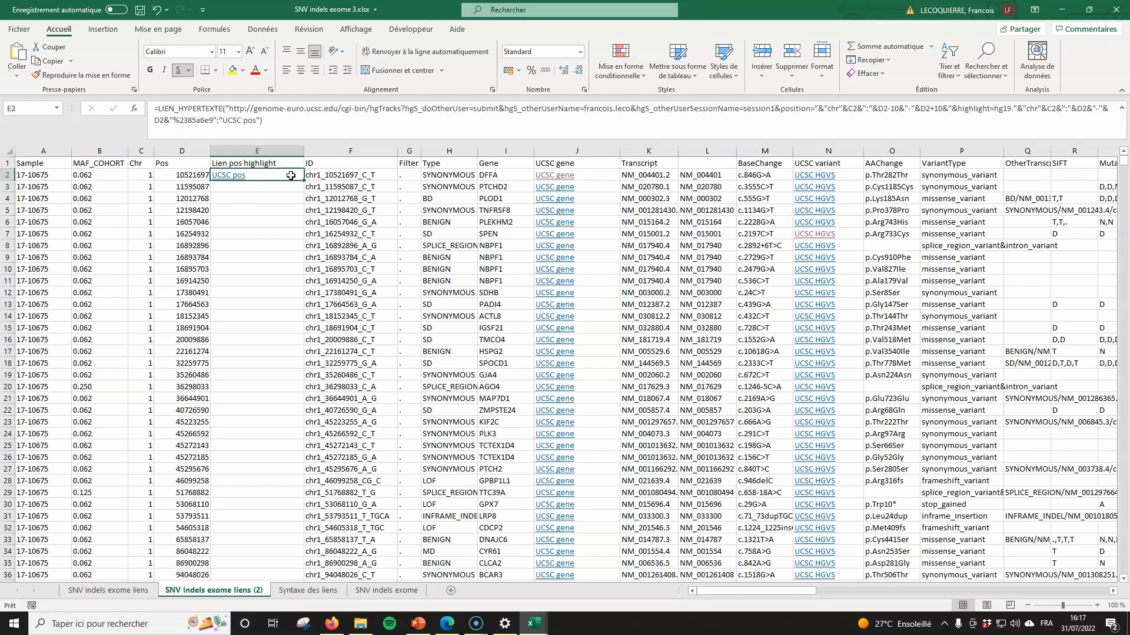
pyautogui.click(299, 130)
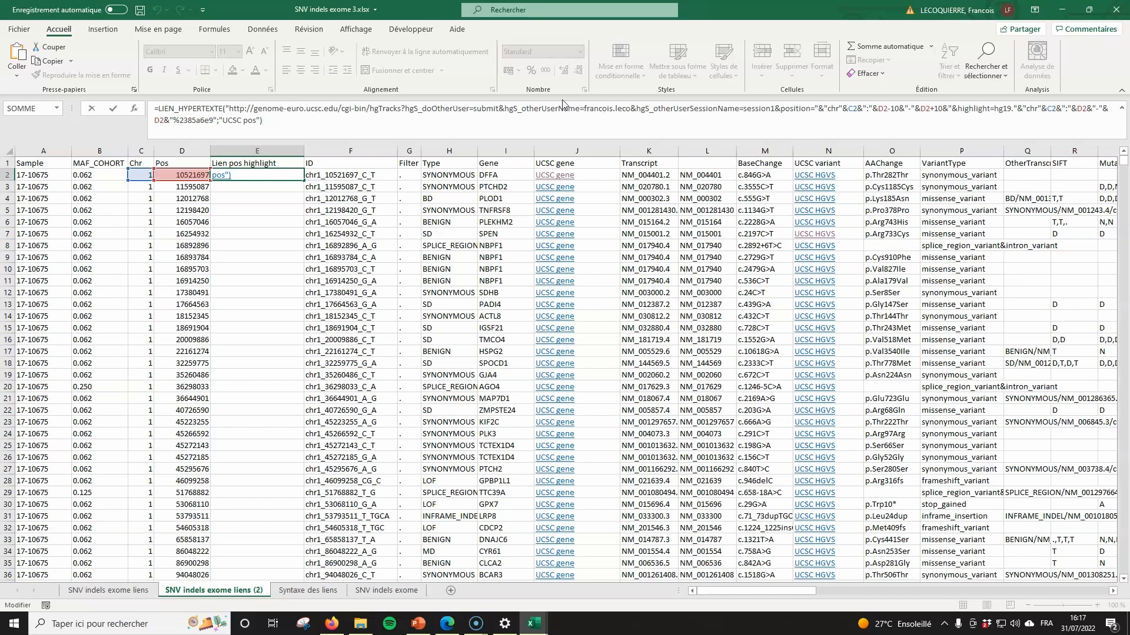
pyautogui.press('Return')
# - Fill E2's UCSC pos link down column E and open one far down the column to test it
pyautogui.click(297, 175)
pyautogui.click(307, 176)
pyautogui.click(298, 175)
pyautogui.doubleClick(303, 180)
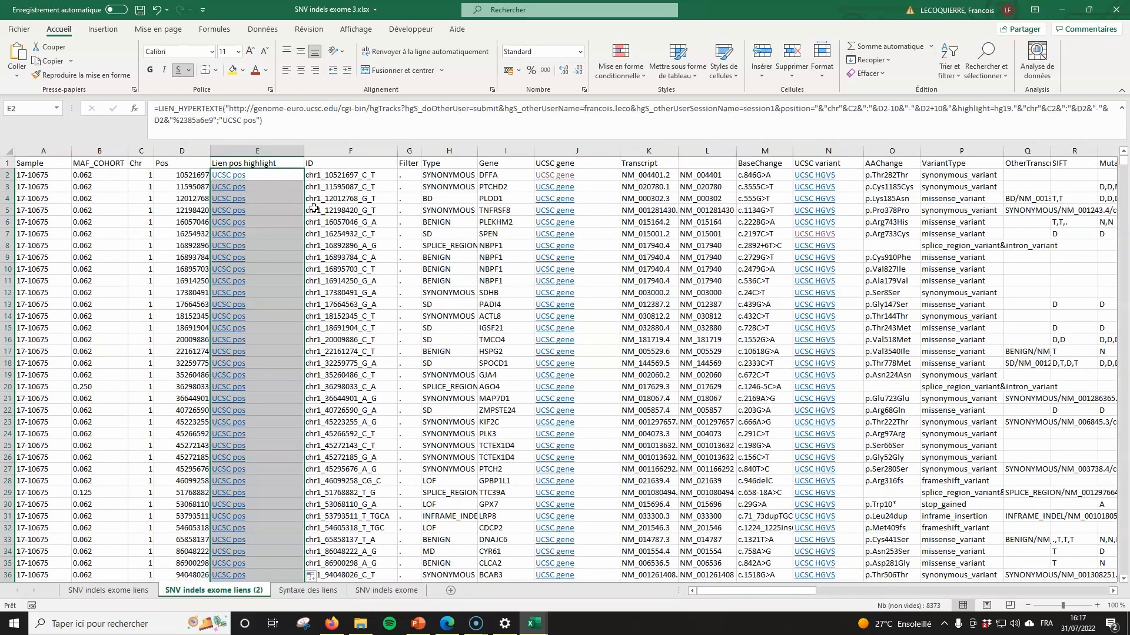
pyautogui.click(301, 211)
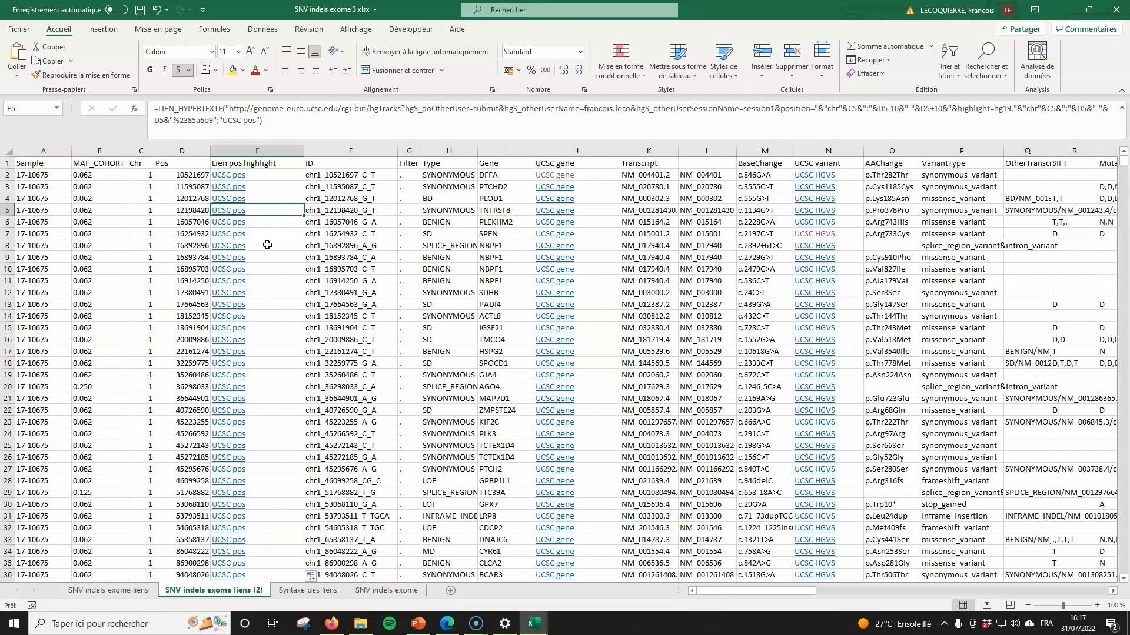
pyautogui.scroll(-15, 257, 249)
pyautogui.scroll(-18, 257, 249)
pyautogui.click(226, 316)
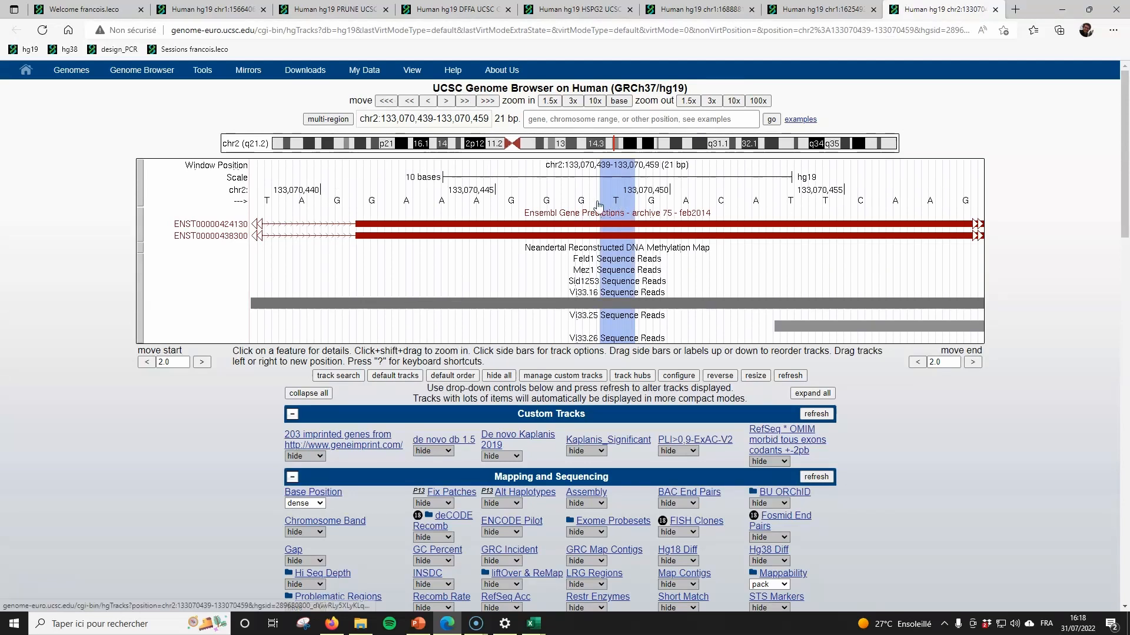
# - Switch back from the UCSC browser to the Excel workbook
pyautogui.hotkey('alt', 'Tab')
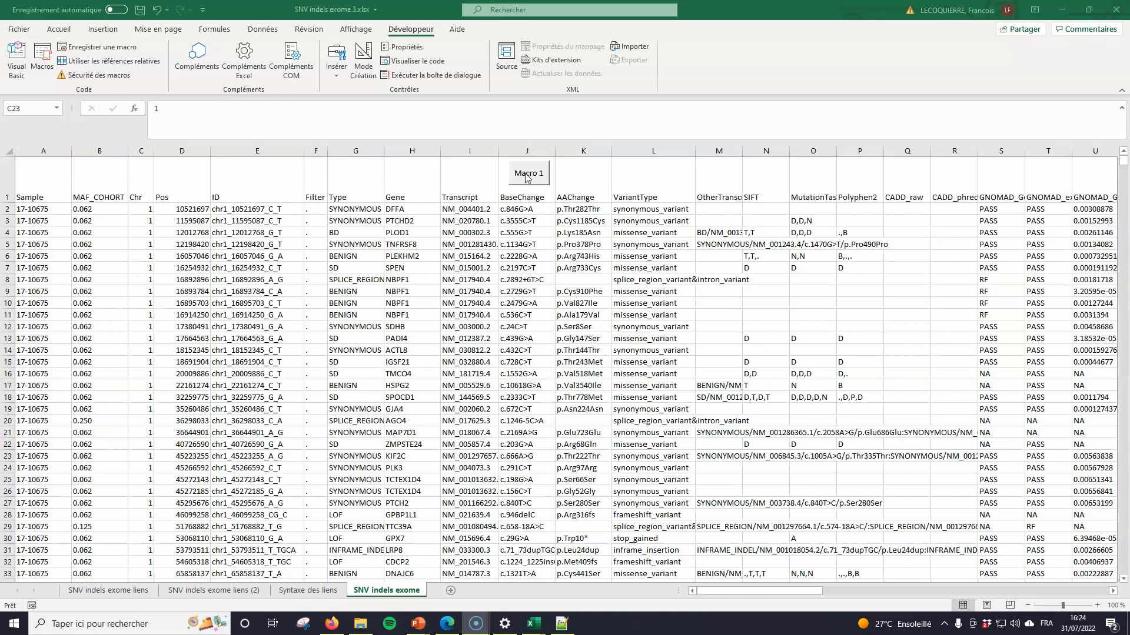
# - Run Macro 1 on the selected BaseChange cells to make UCSC hyperlinks, then open J15's c.728C>T link
pyautogui.click(531, 208)
pyautogui.moveTo(532, 212); pyautogui.dragTo(533, 362)
pyautogui.click(533, 327)
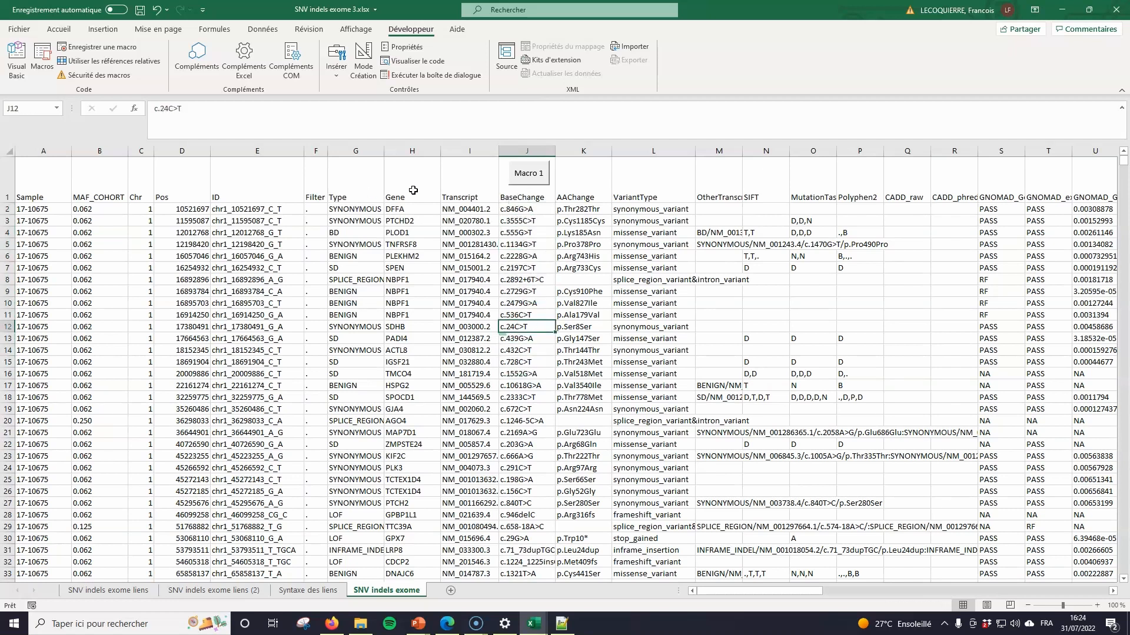
pyautogui.click(538, 174)
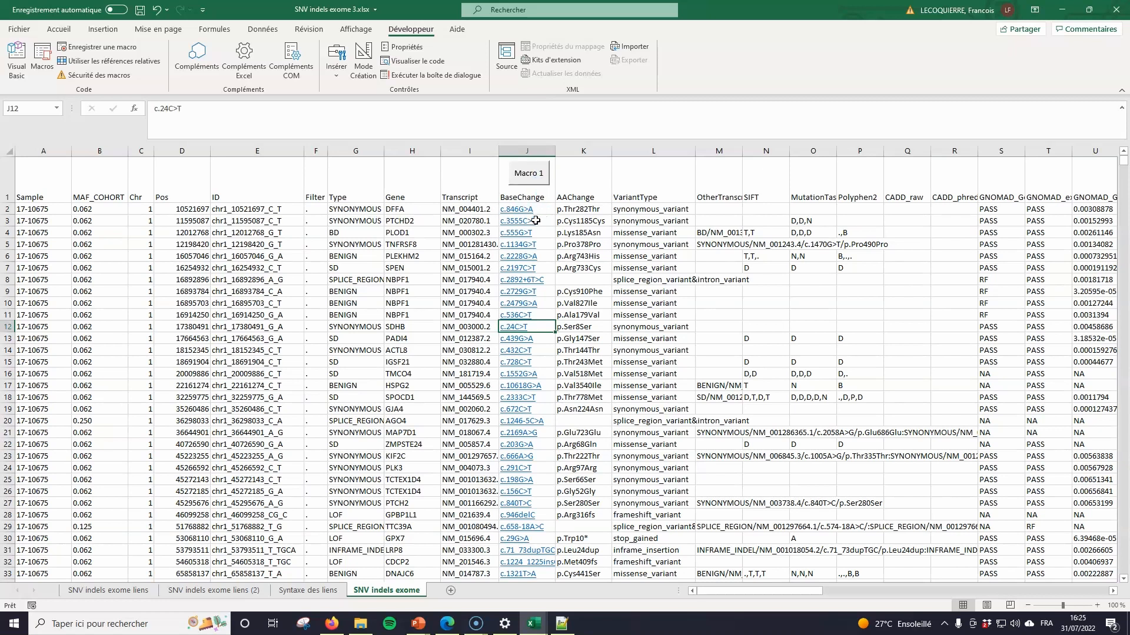
pyautogui.click(518, 362)
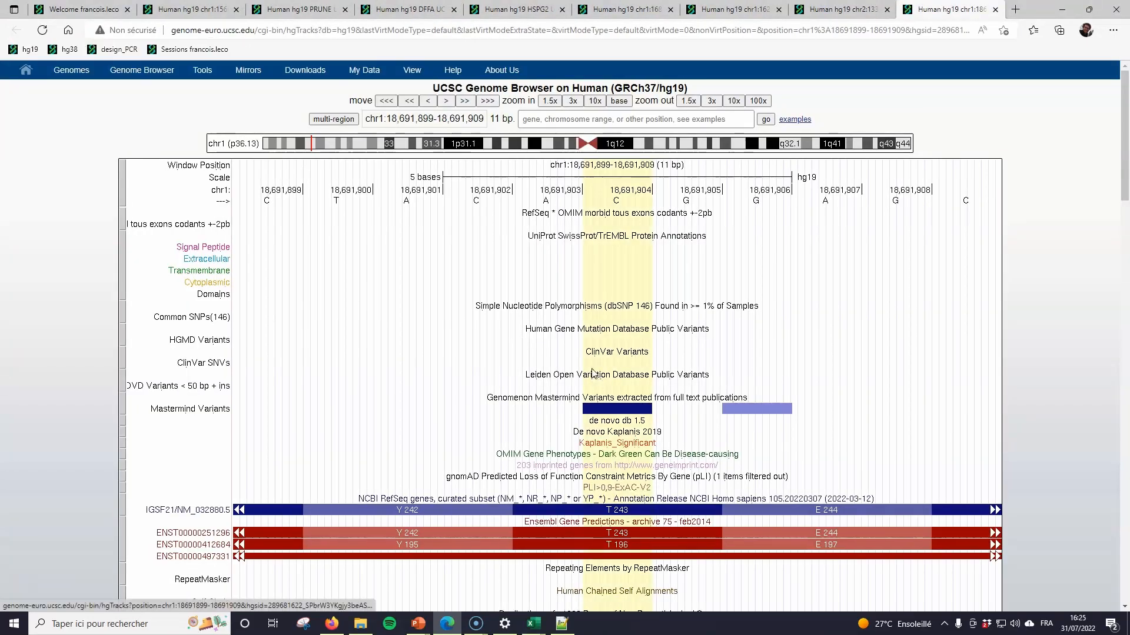
# - Scroll through the IGSF21 c.728C>T region's tracks, then switch back to Excel
pyautogui.scroll(-6, 591, 369)
pyautogui.scroll(6, 591, 370)
pyautogui.hotkey('alt', 'Tab')
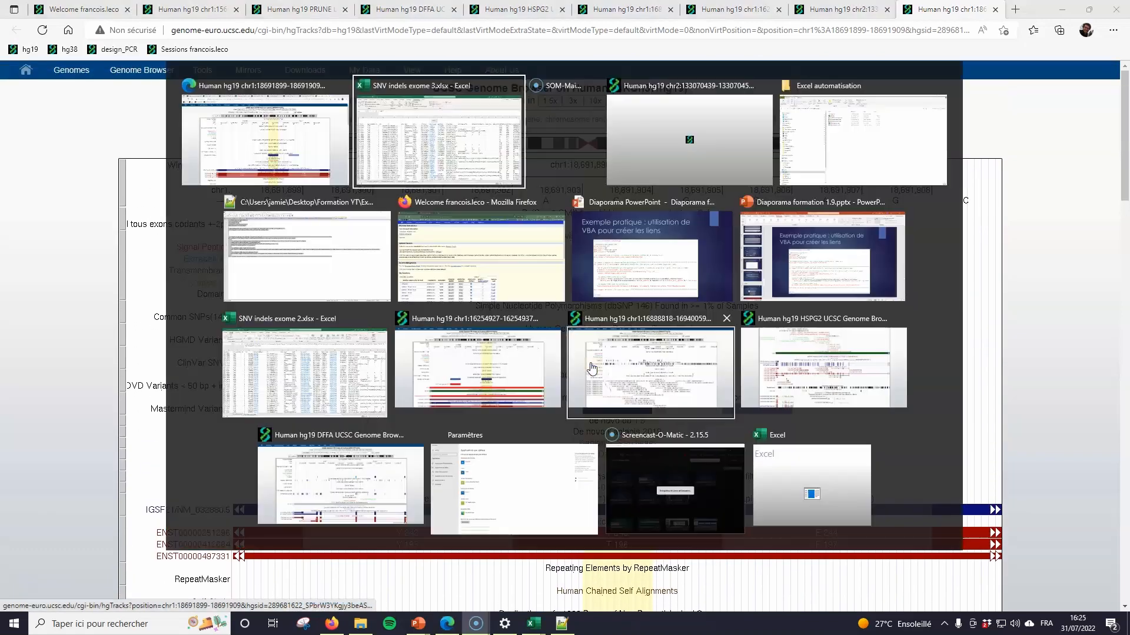
pyautogui.hotkey('alt', 'Tab')
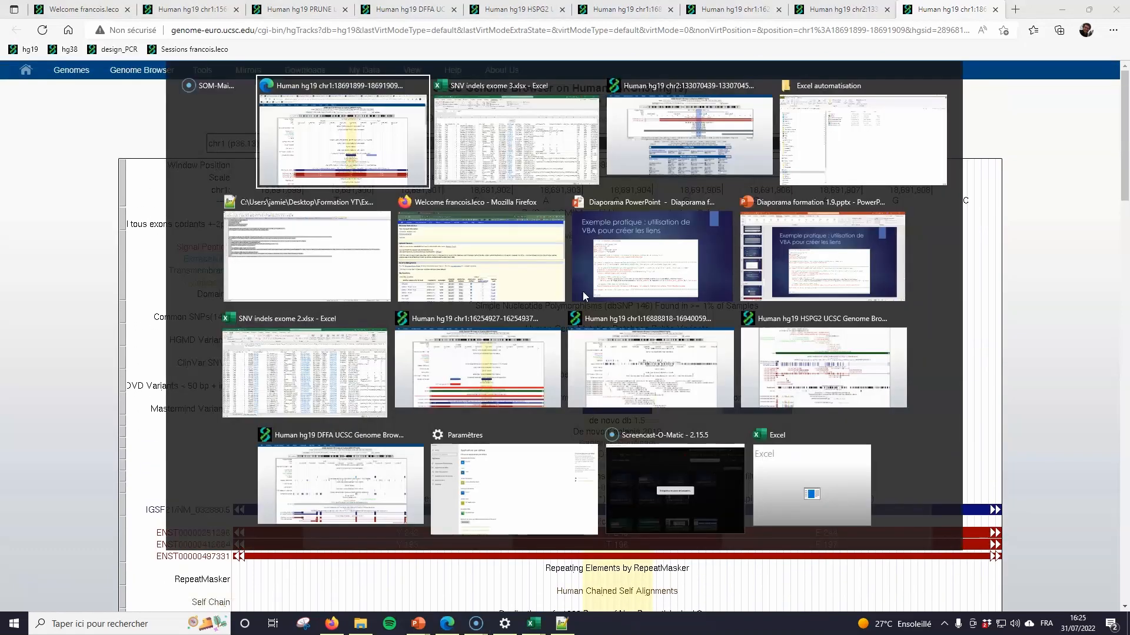